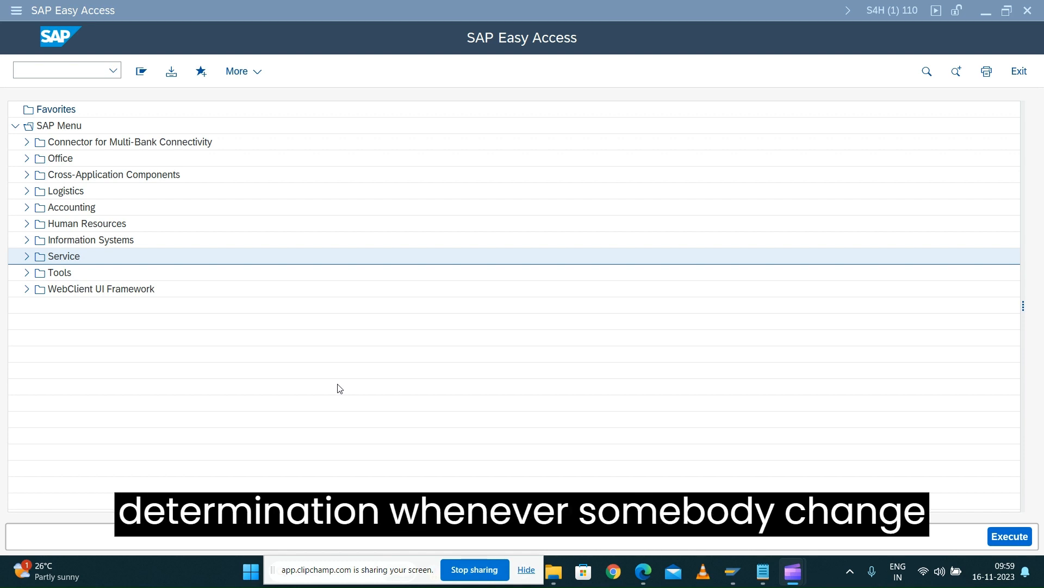
- Start transaction BOBX and open the local business object ZRET_ORDER
click(32, 72)
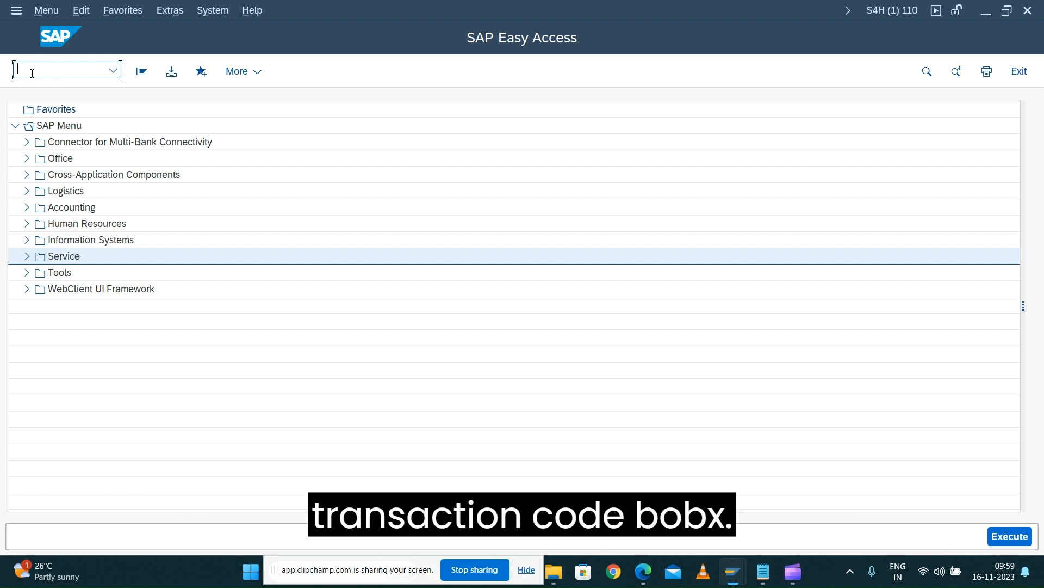
text(BOBX)
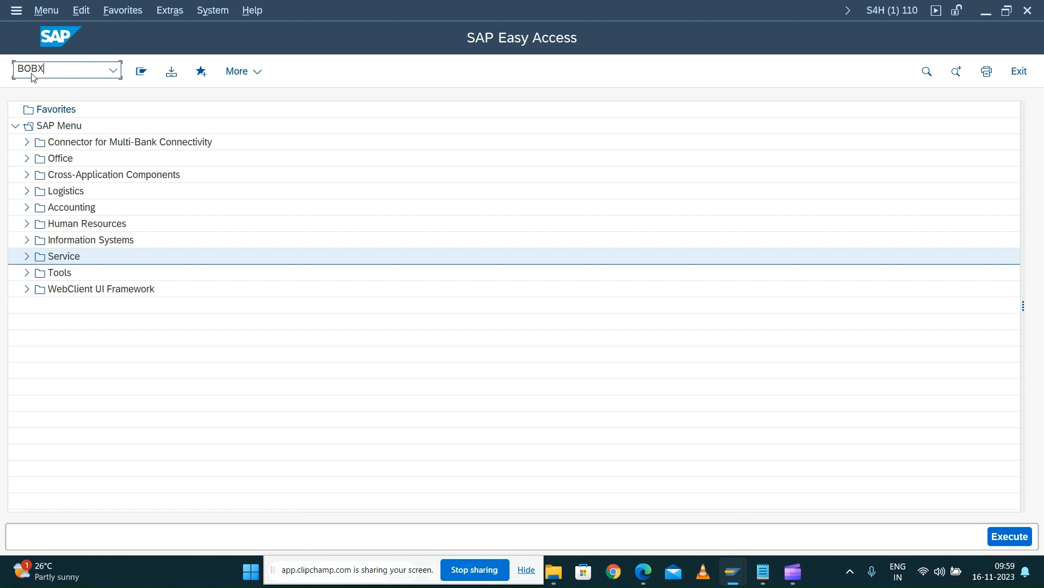
key(Return)
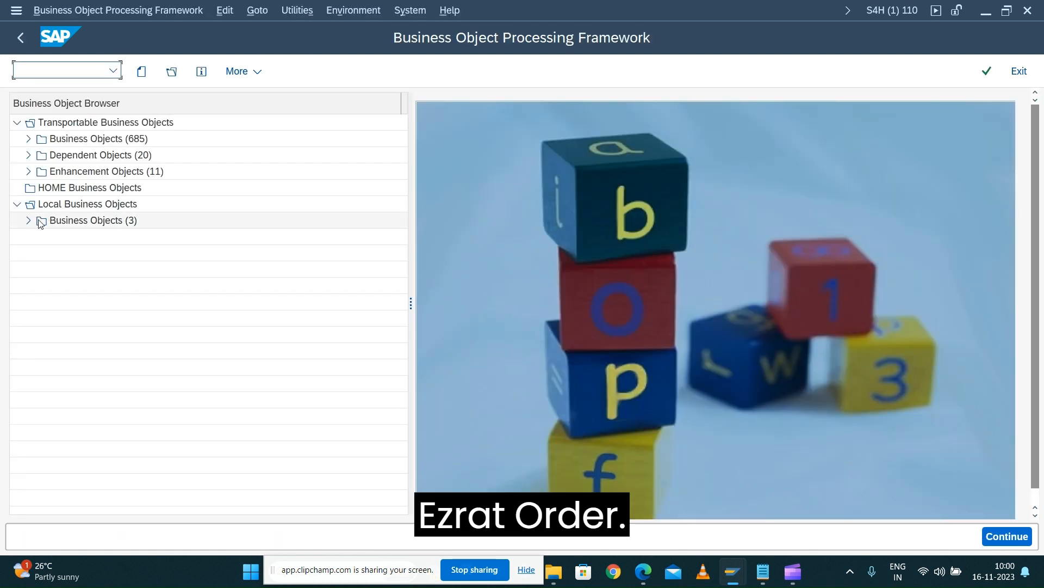
click(29, 222)
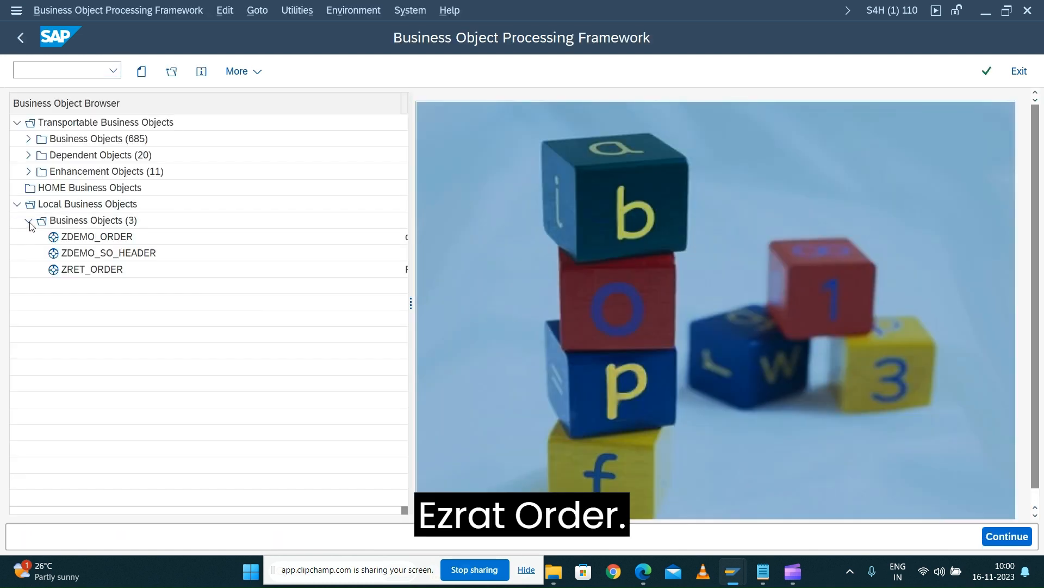
double_click(67, 270)
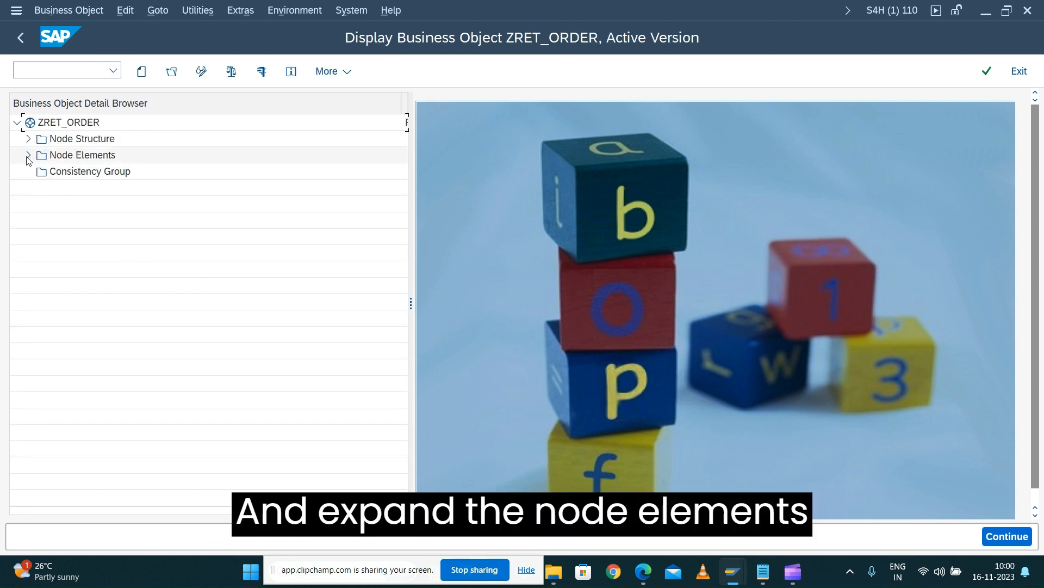
- Show the attribute properties in the static properties of the ROOT node element
click(29, 156)
click(41, 191)
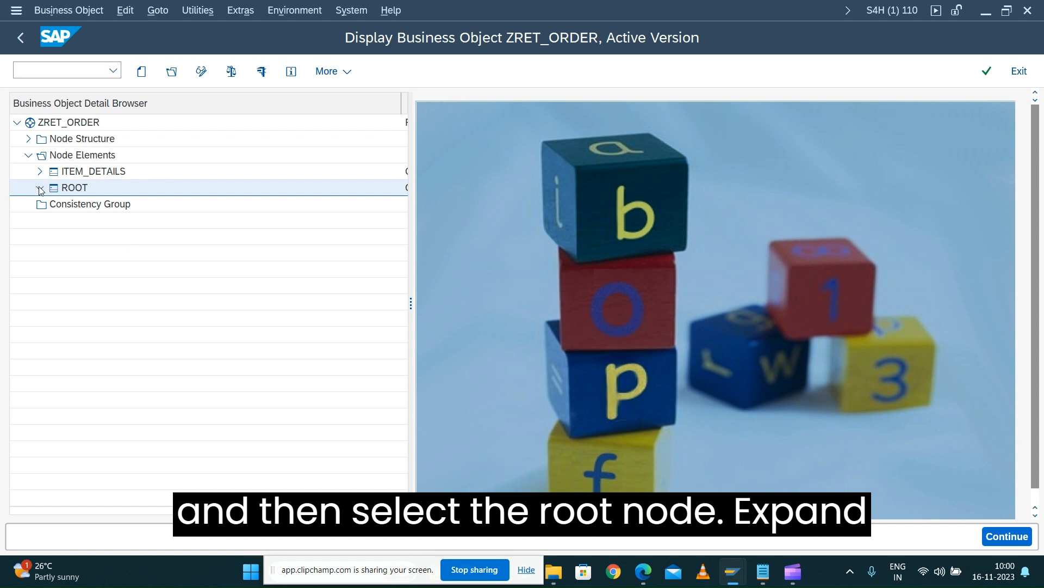
click(40, 189)
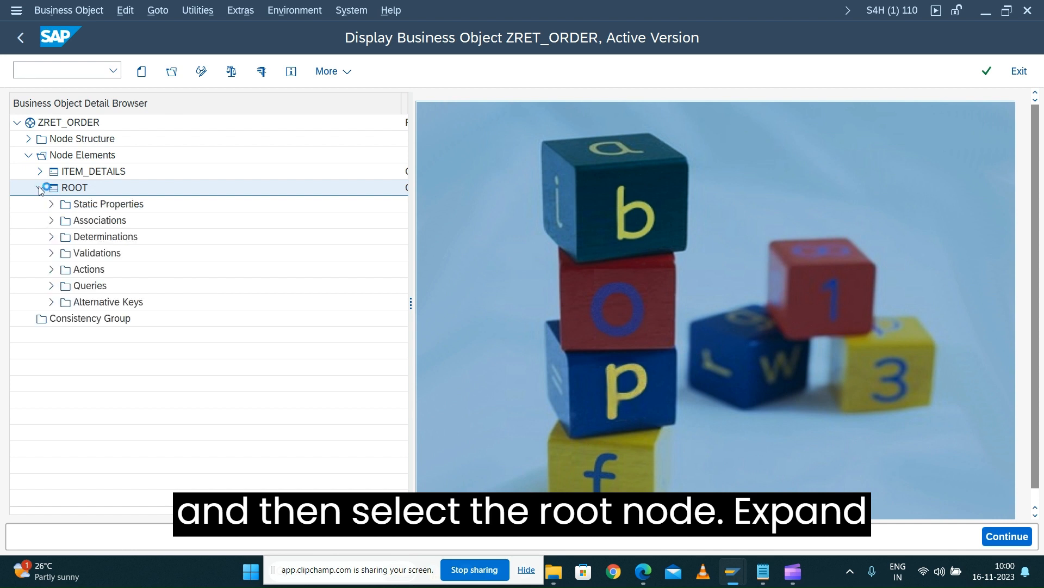
click(89, 212)
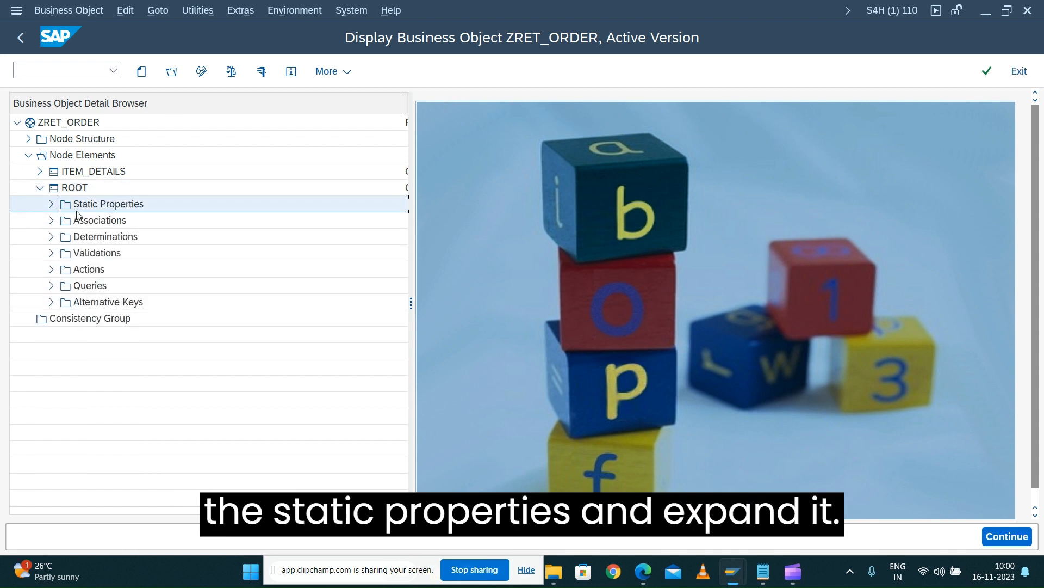
click(52, 207)
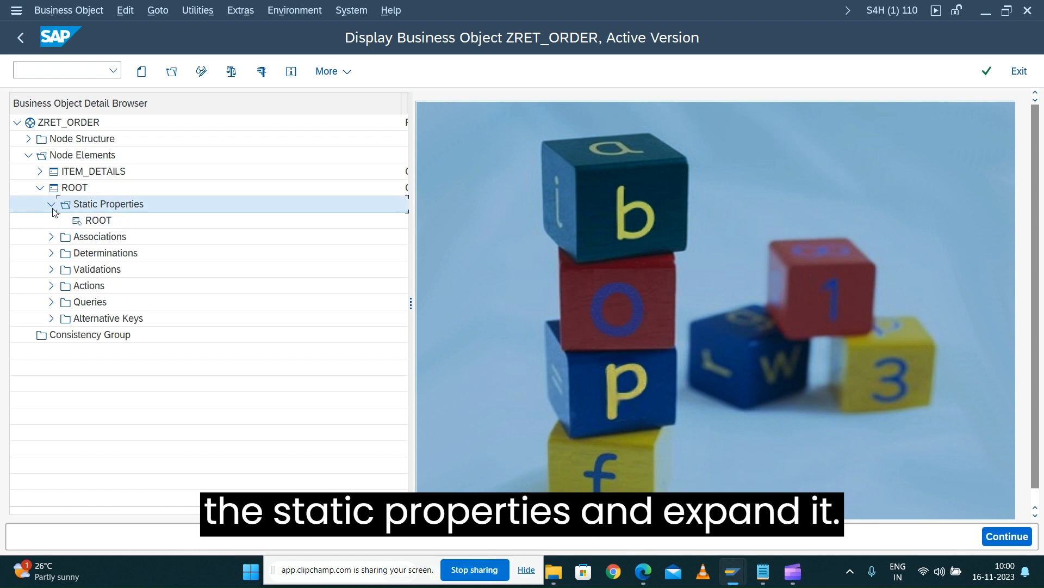
click(87, 222)
double_click(87, 223)
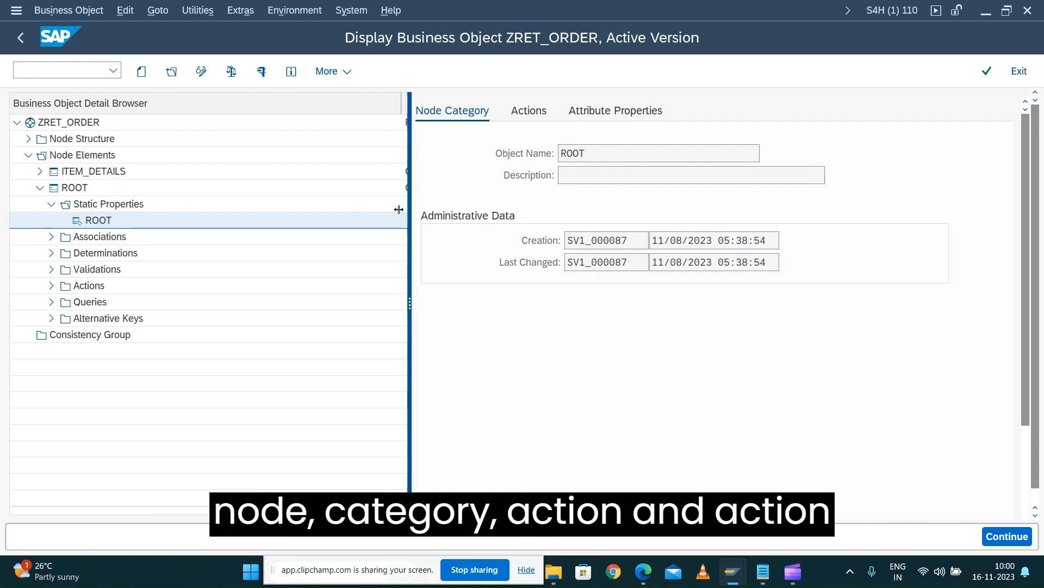
drag(412, 207, 314, 208)
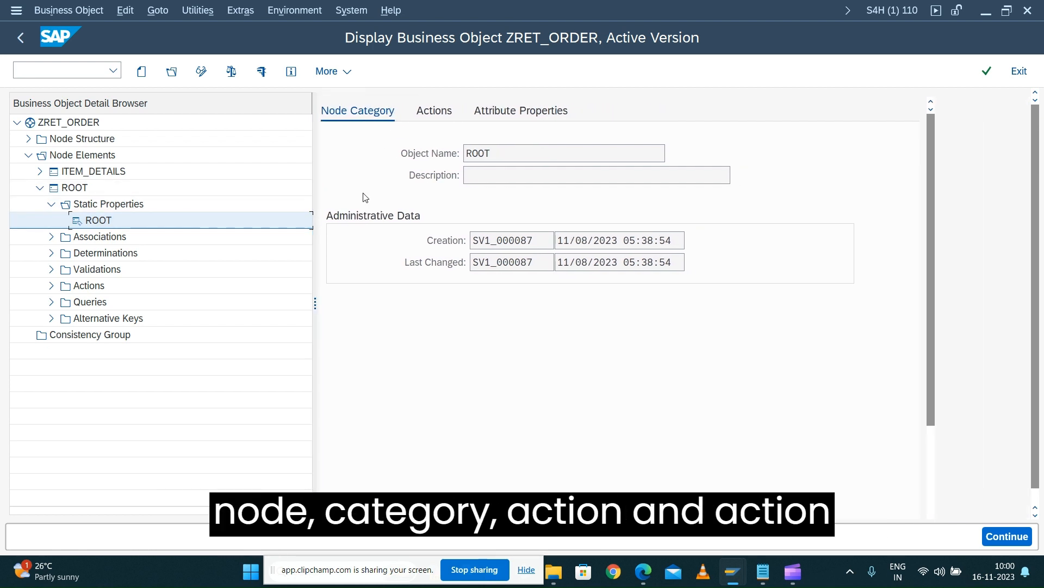
click(517, 121)
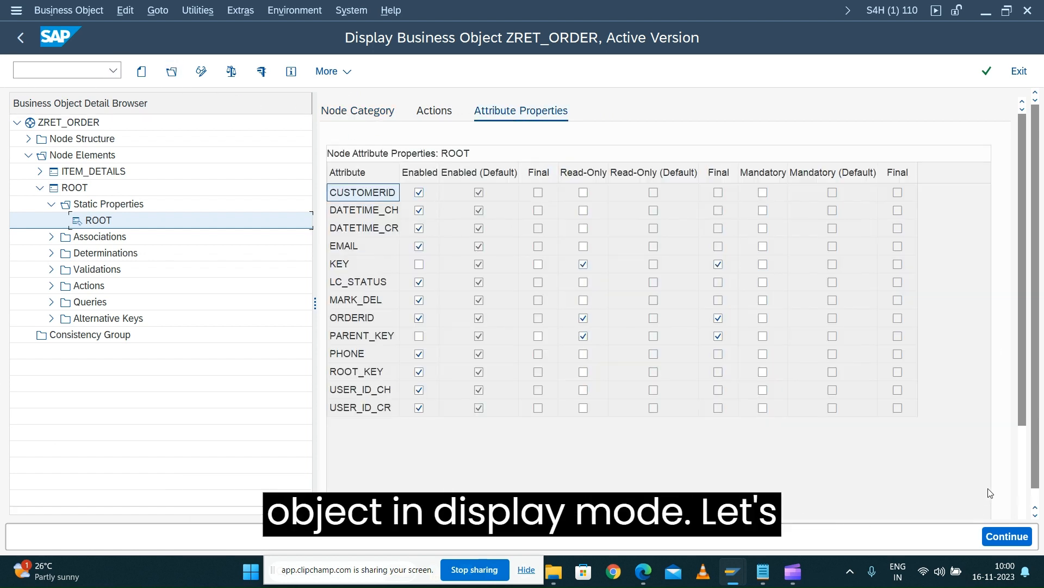
- Switch ZRET_ORDER to change mode and make DATETIME_CH and DATETIME_CR read-only without the Final option
click(202, 71)
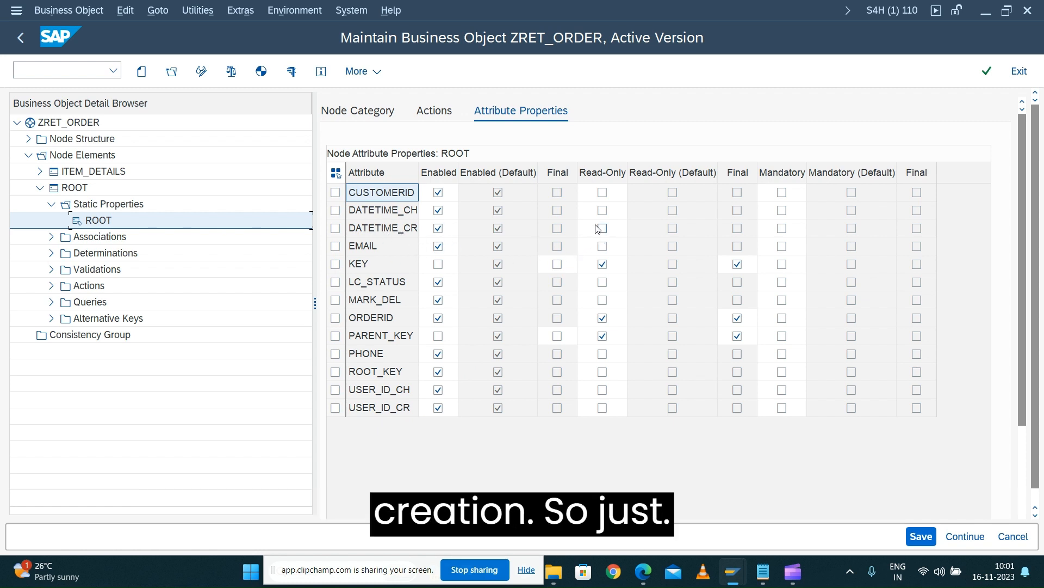
click(602, 211)
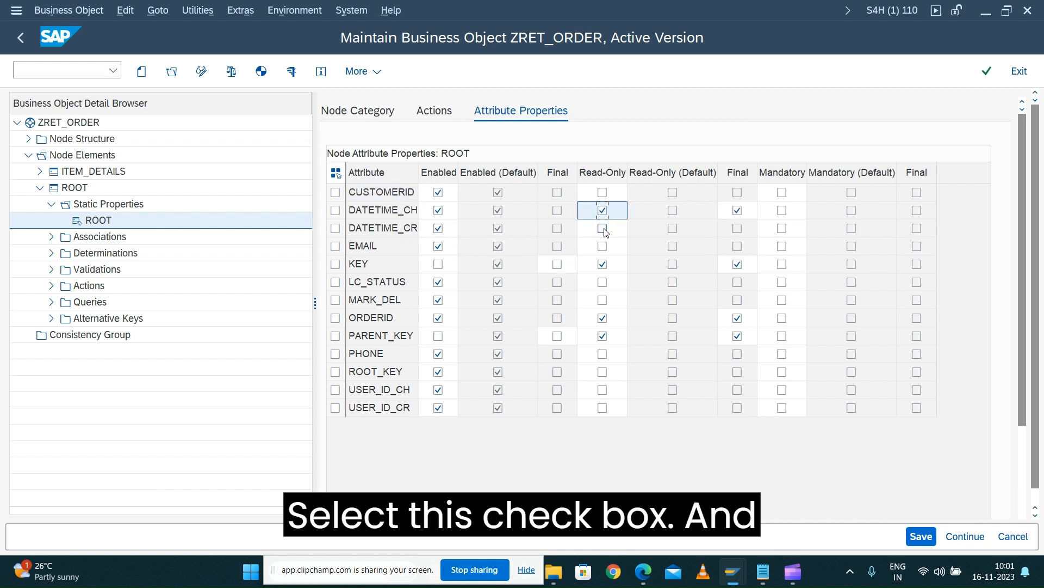
click(604, 230)
click(738, 211)
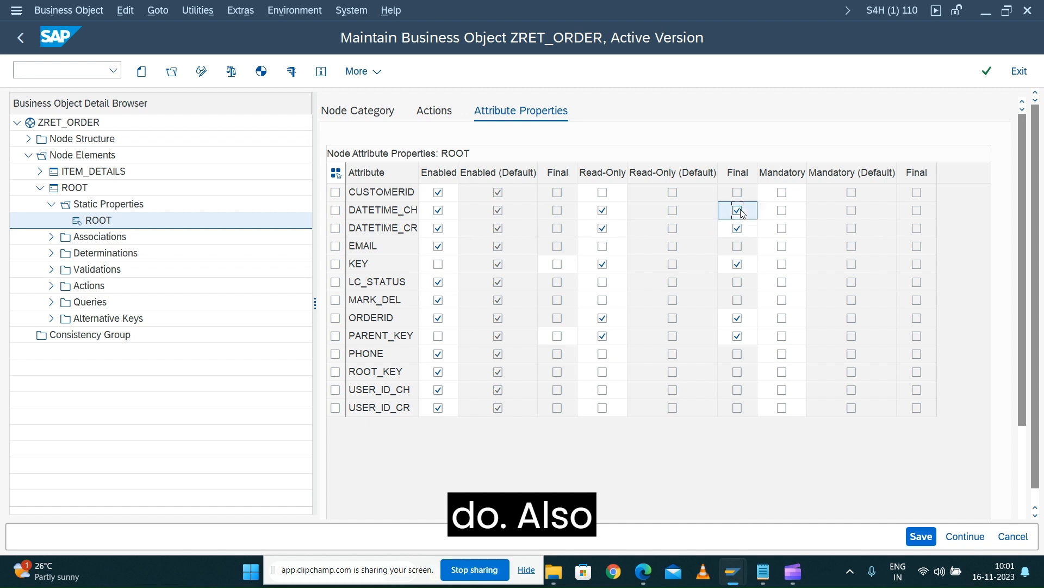
click(739, 228)
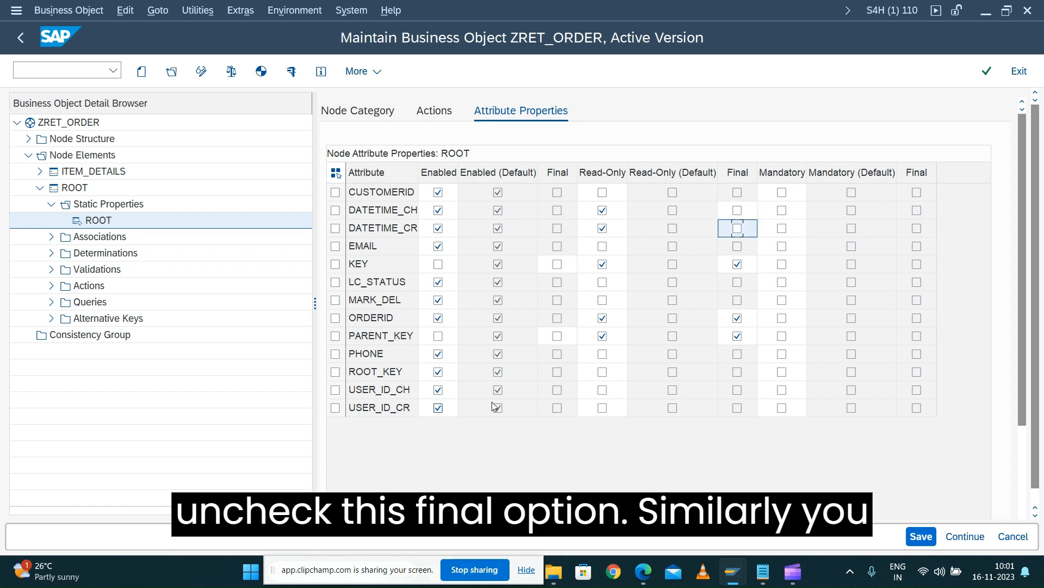
- Make USER_ID_CH and USER_ID_CR read-only and clear their Final option
click(608, 394)
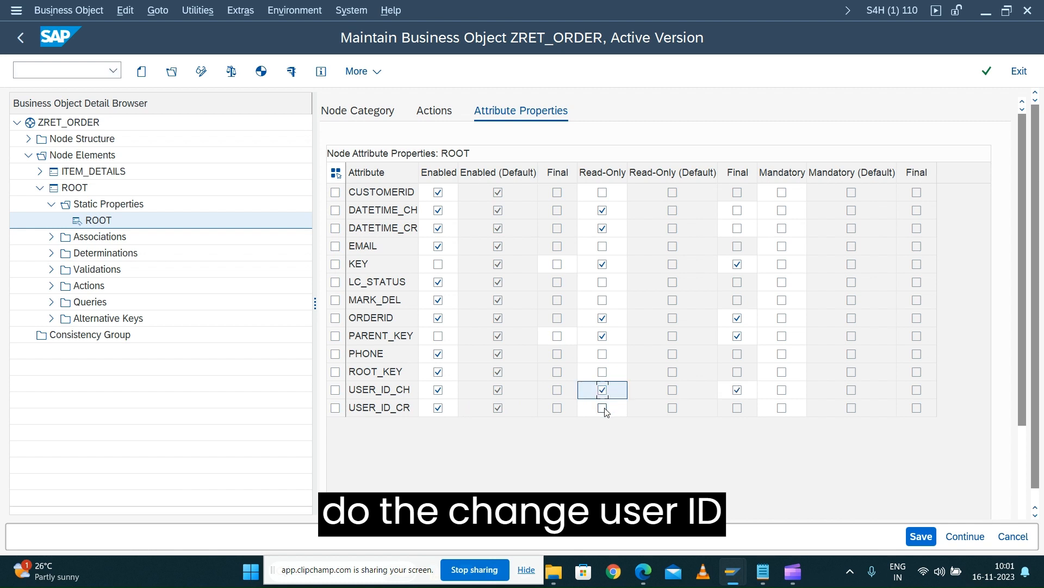
click(605, 411)
click(603, 409)
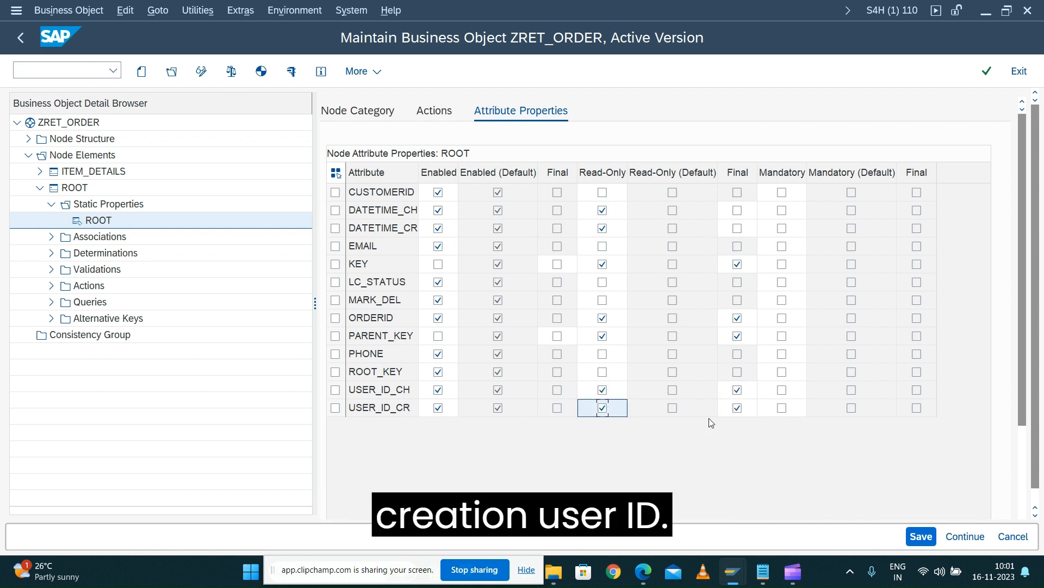
click(739, 391)
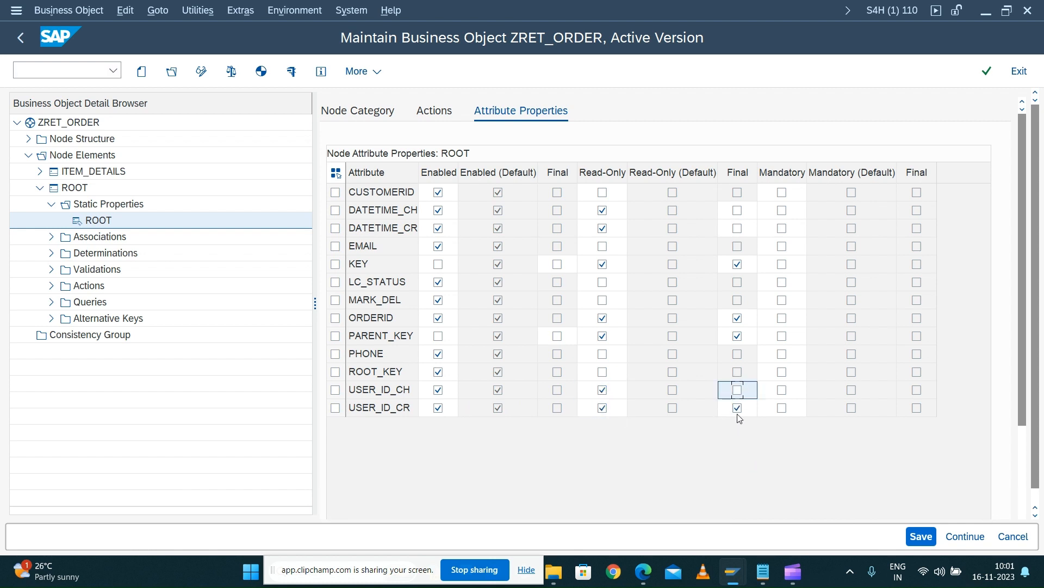
click(738, 408)
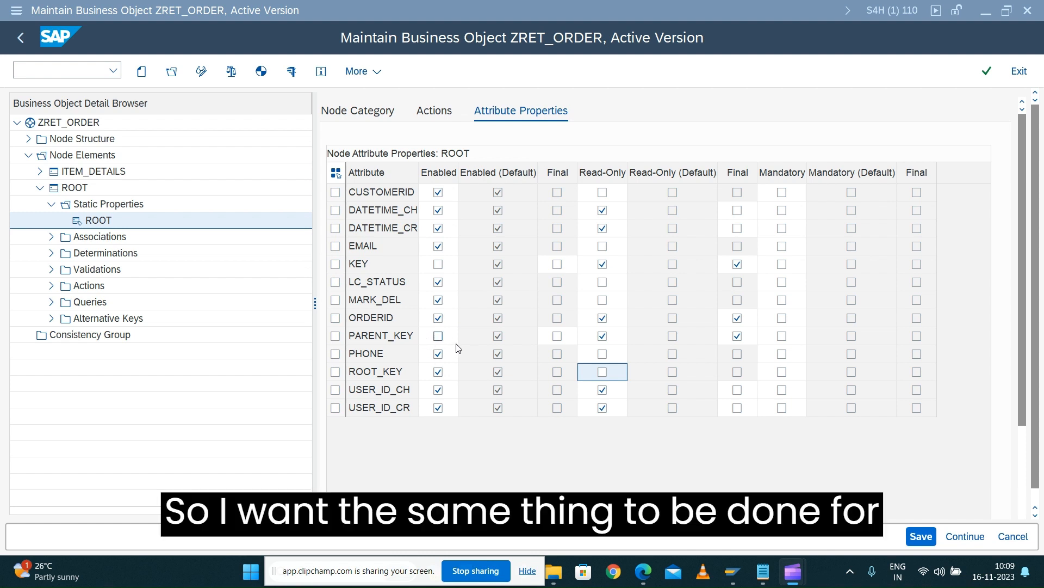
- Disable ROOT_KEY without the Final option, make it read-only, and save the business object
click(438, 372)
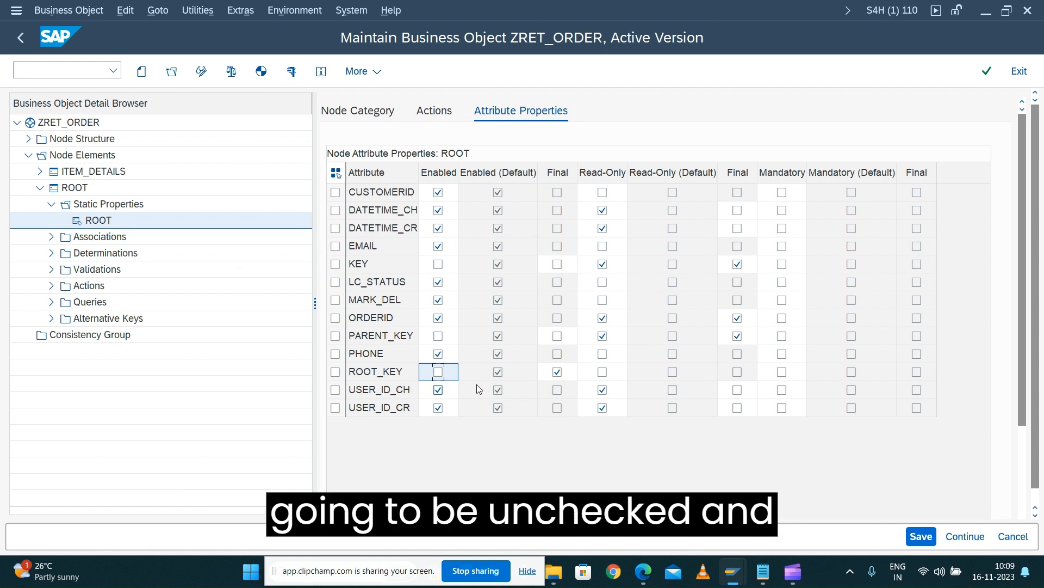
click(558, 375)
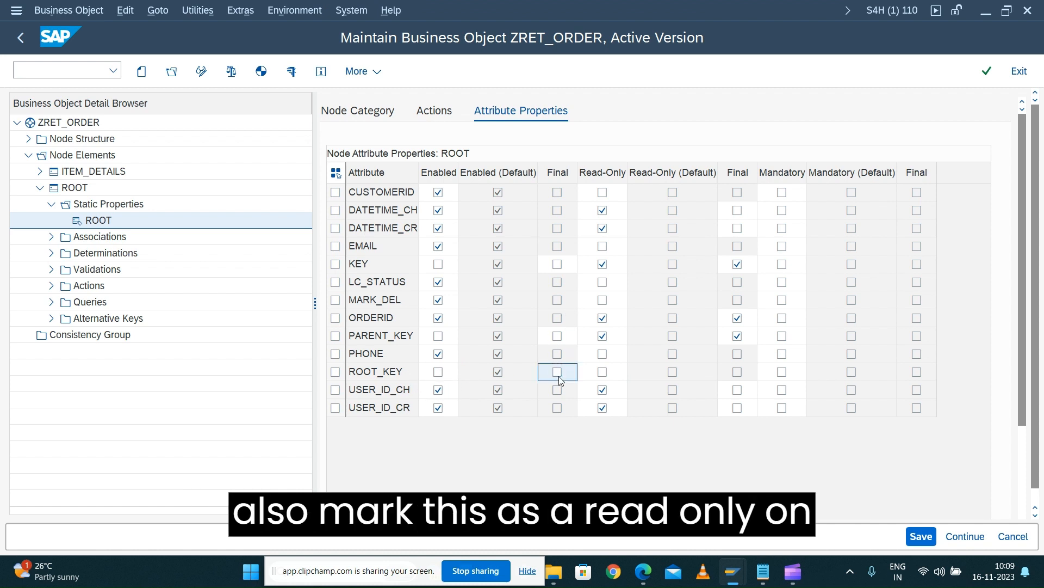
click(603, 374)
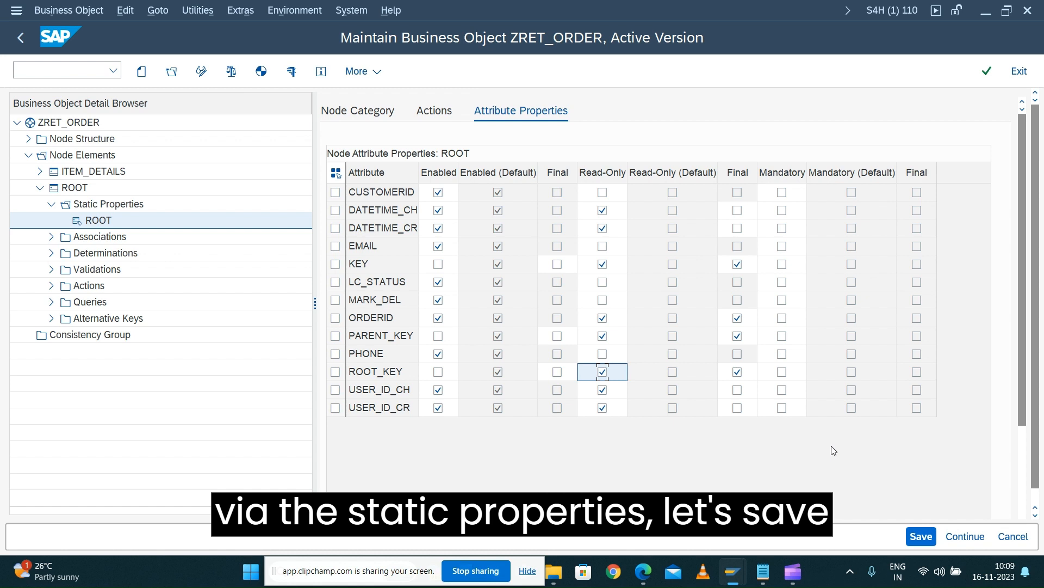
click(916, 536)
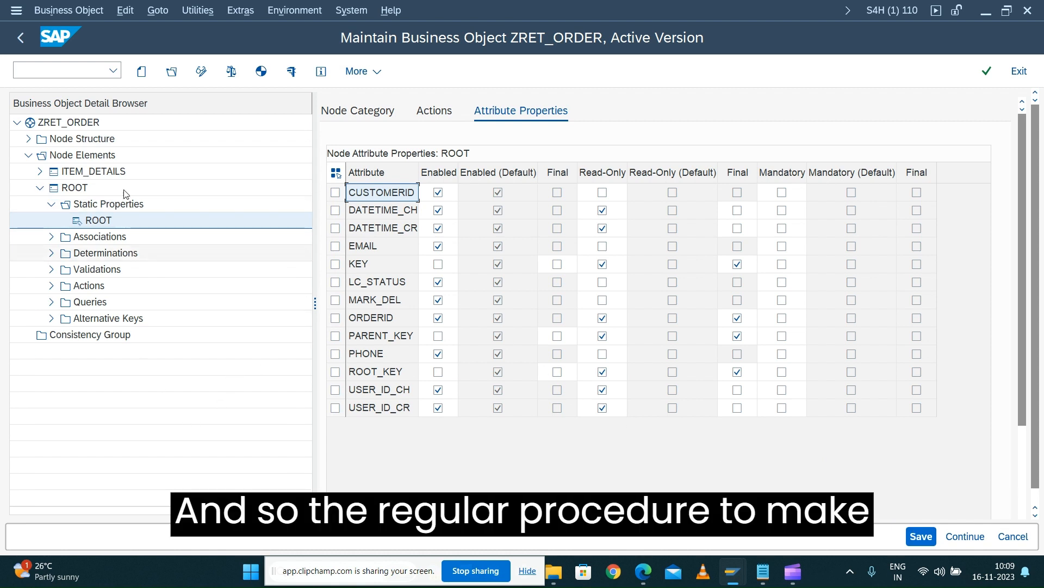
- Check and correct the business object, check and generate it, and close the message list
click(48, 11)
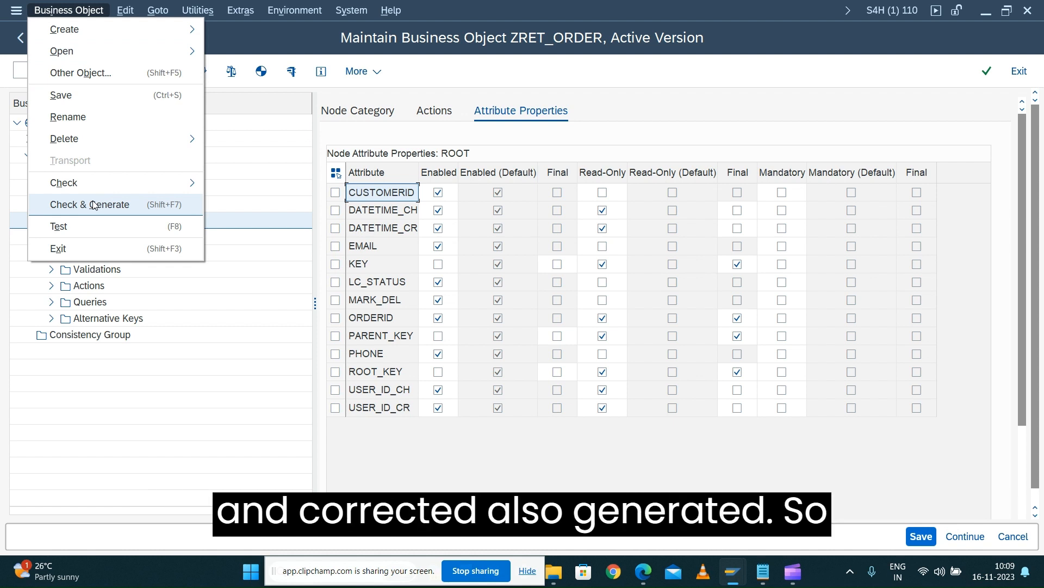
mouse_move(180, 186)
click(258, 213)
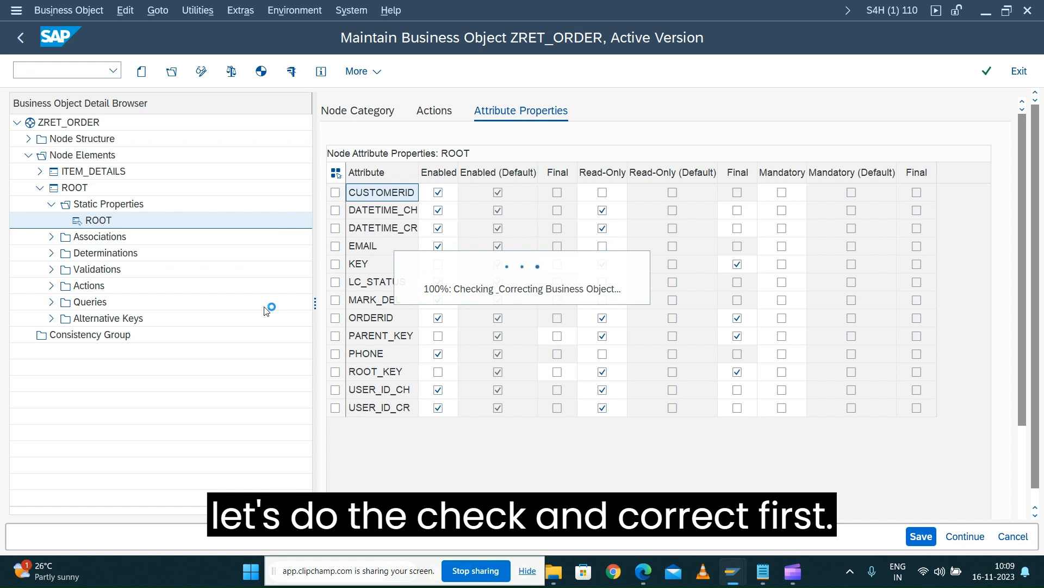
click(229, 75)
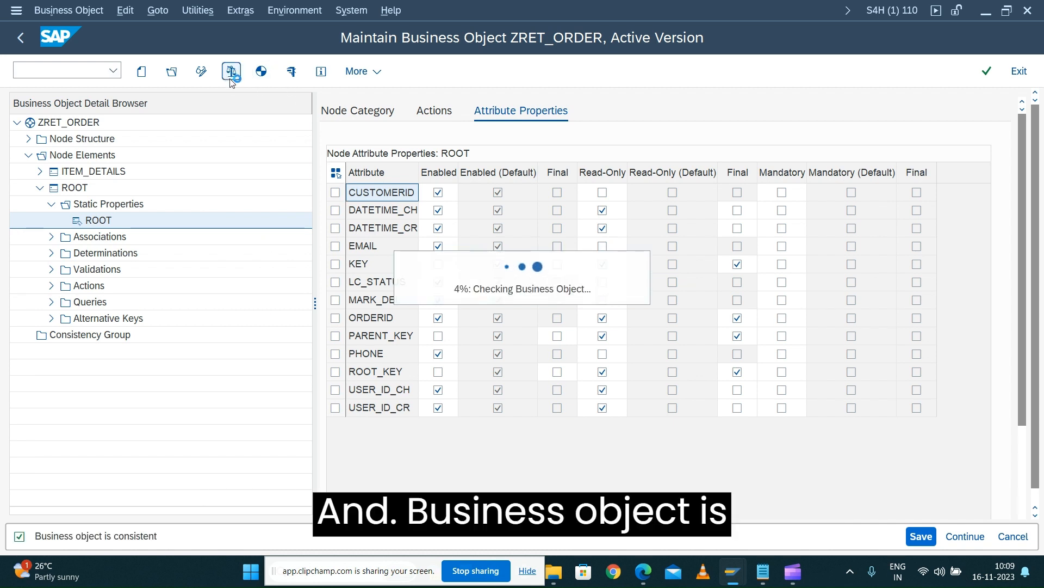
click(261, 71)
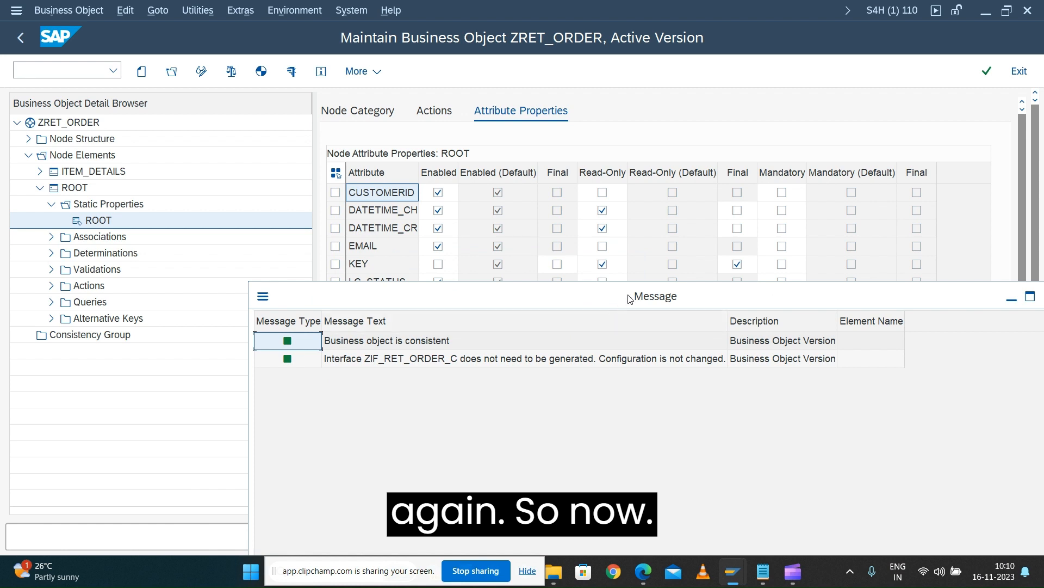
drag(627, 296, 444, 299)
click(866, 299)
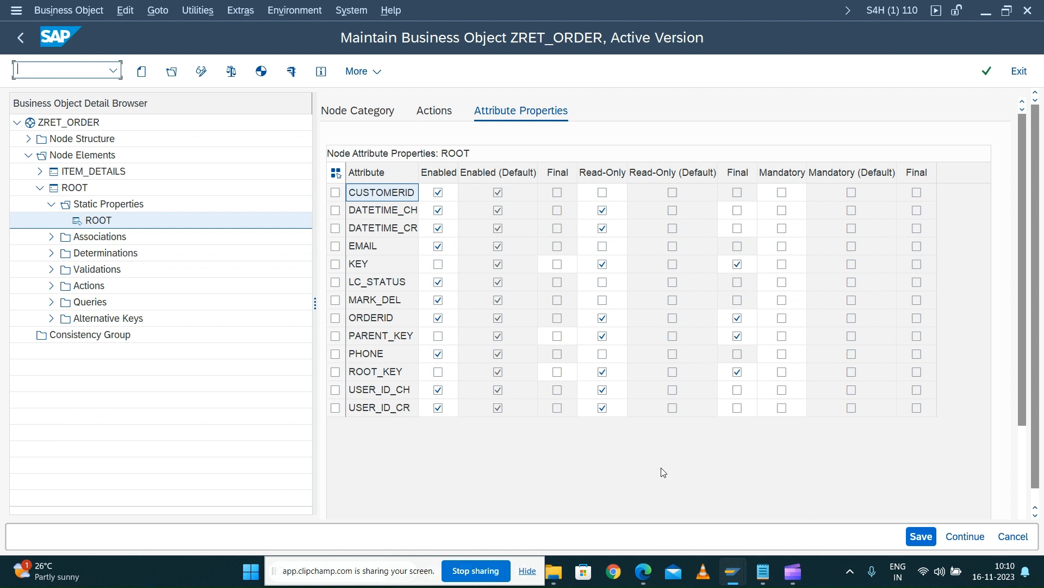
- Open the test environment for ZRET_ORDER, load the ROOT instances with the SELECT_ALL query, and enlarge the result list
click(294, 75)
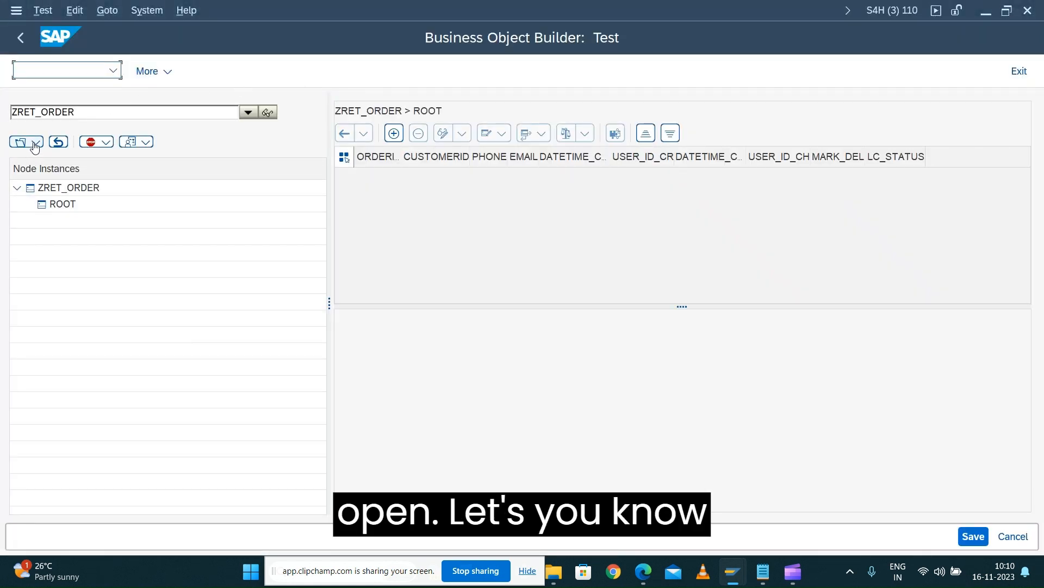
click(35, 142)
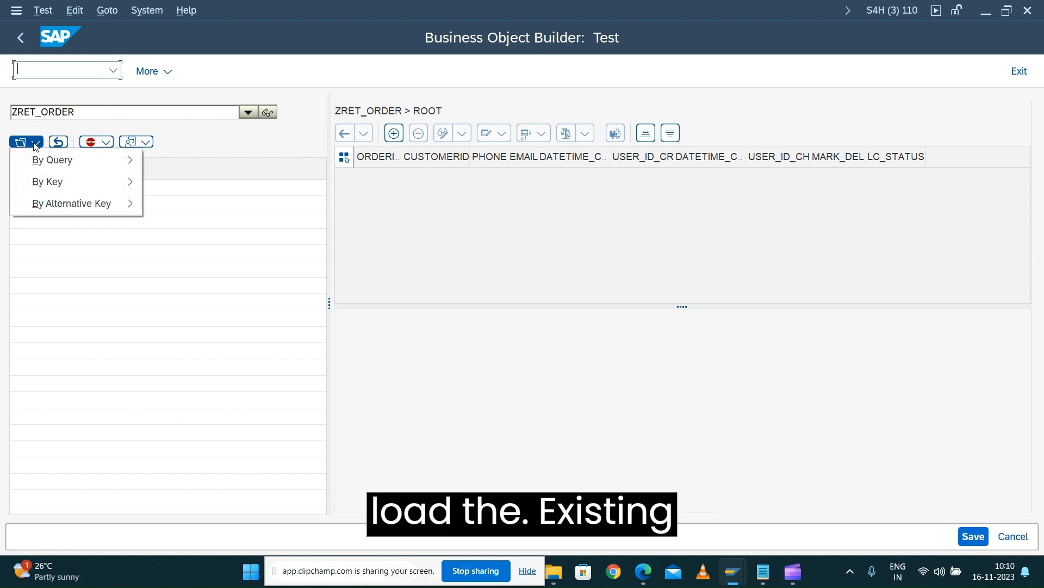
mouse_move(39, 166)
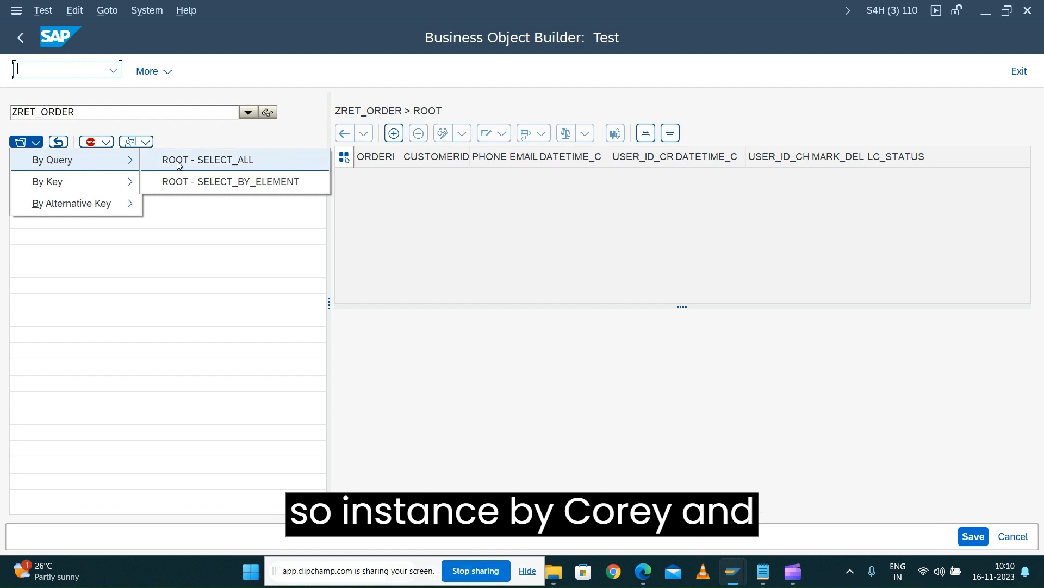
click(180, 163)
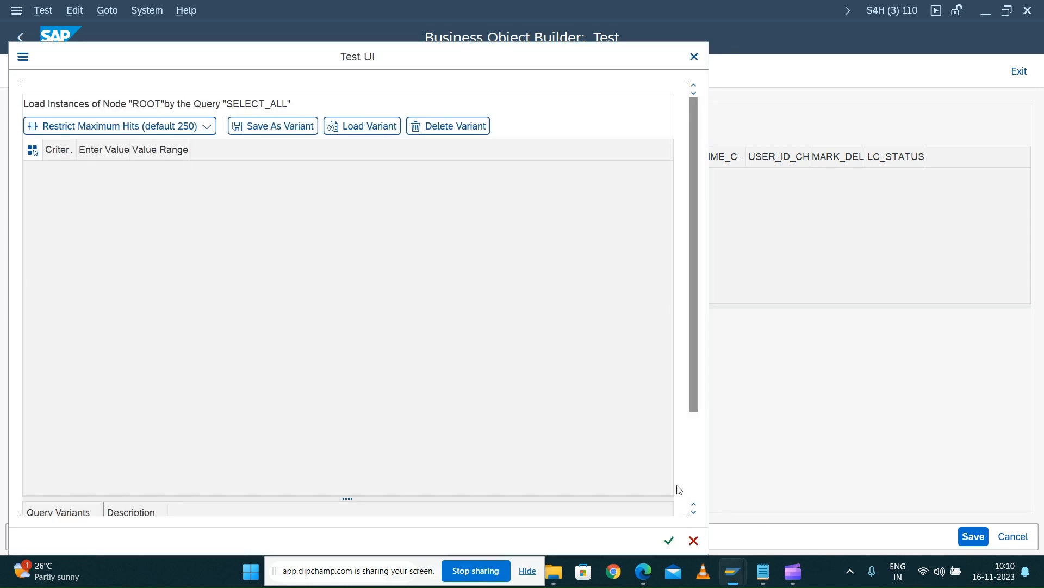
click(671, 547)
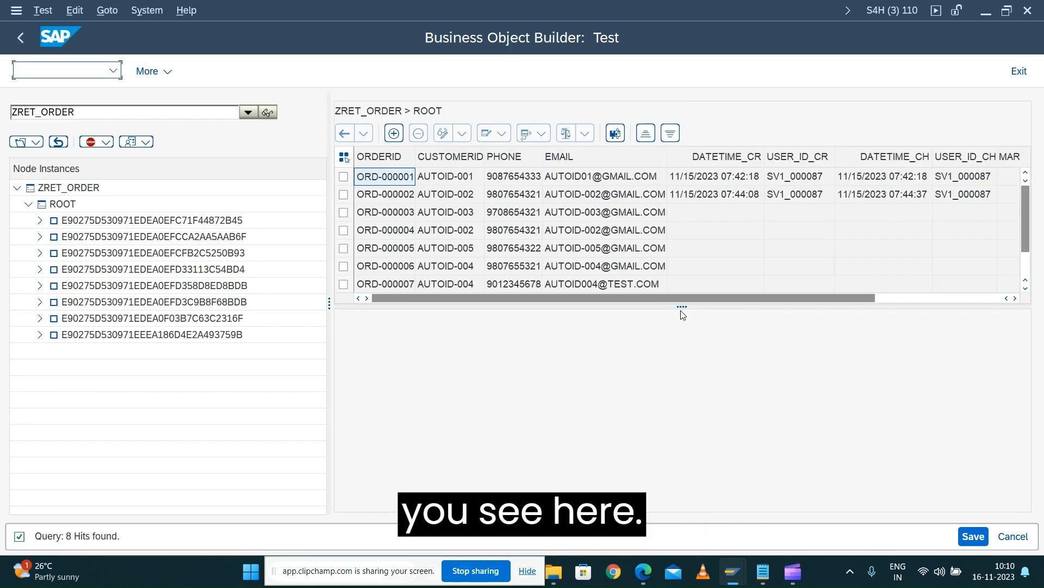
drag(682, 306, 680, 388)
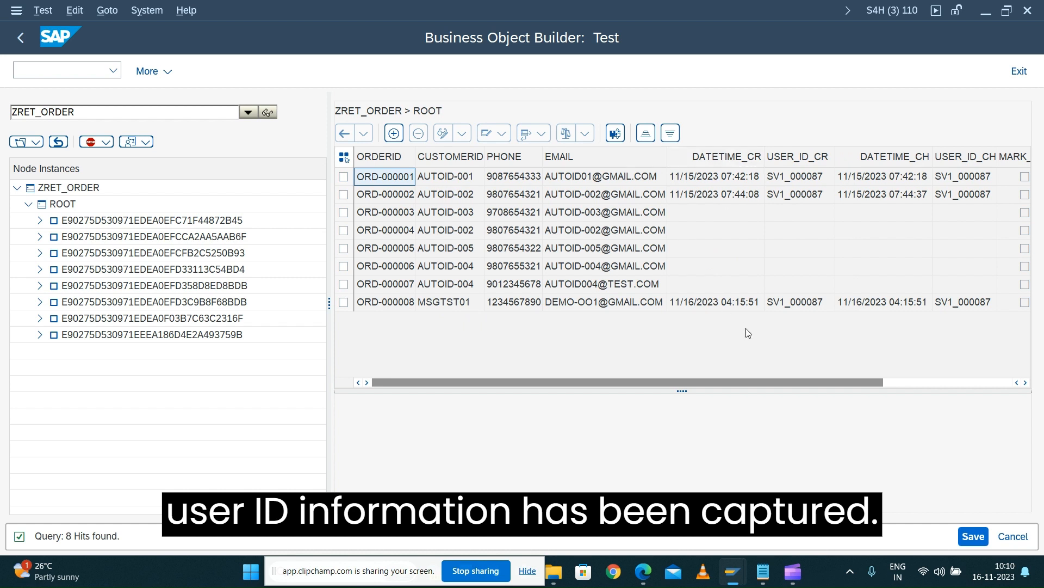
- Lock the third order for editing and check whether its creation and change date and user fields accept input in the list
click(342, 213)
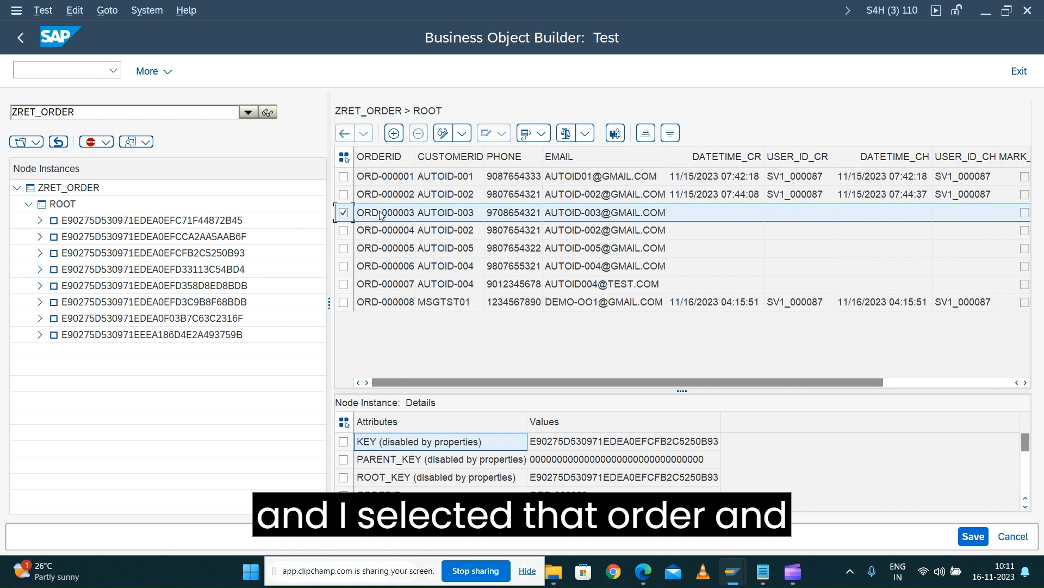
click(443, 138)
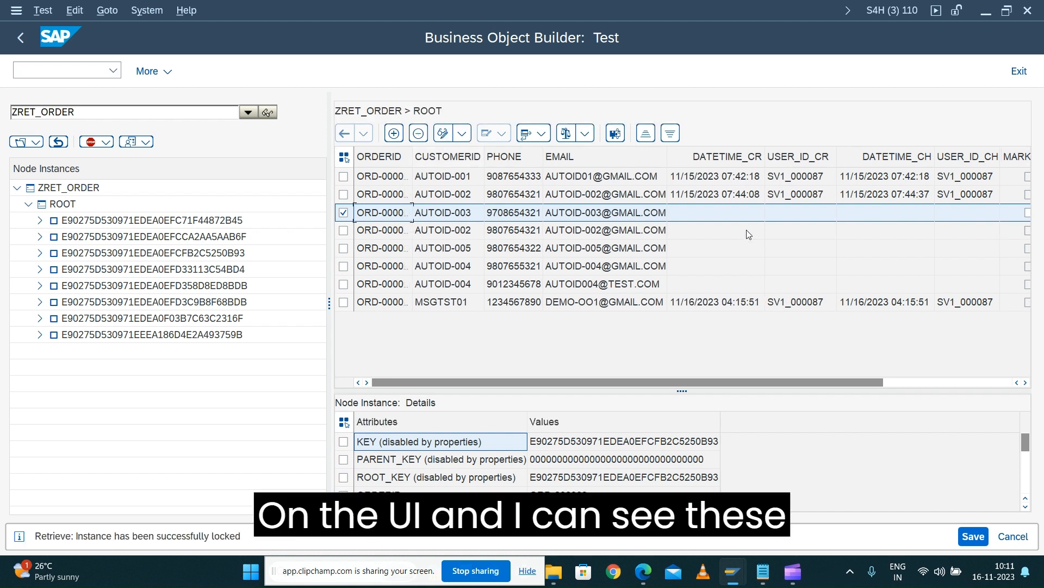
click(726, 218)
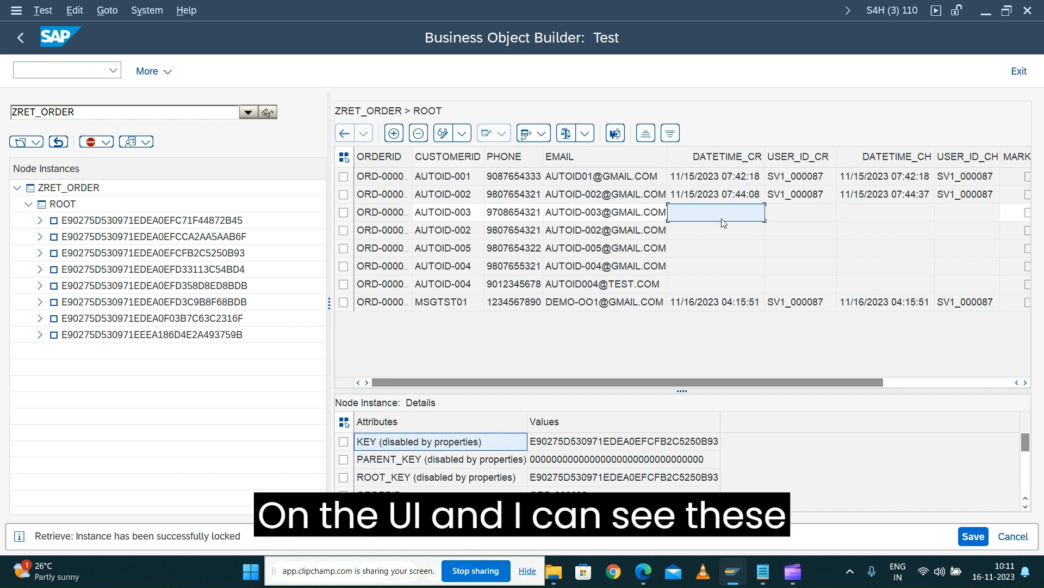
click(786, 214)
click(887, 214)
click(940, 213)
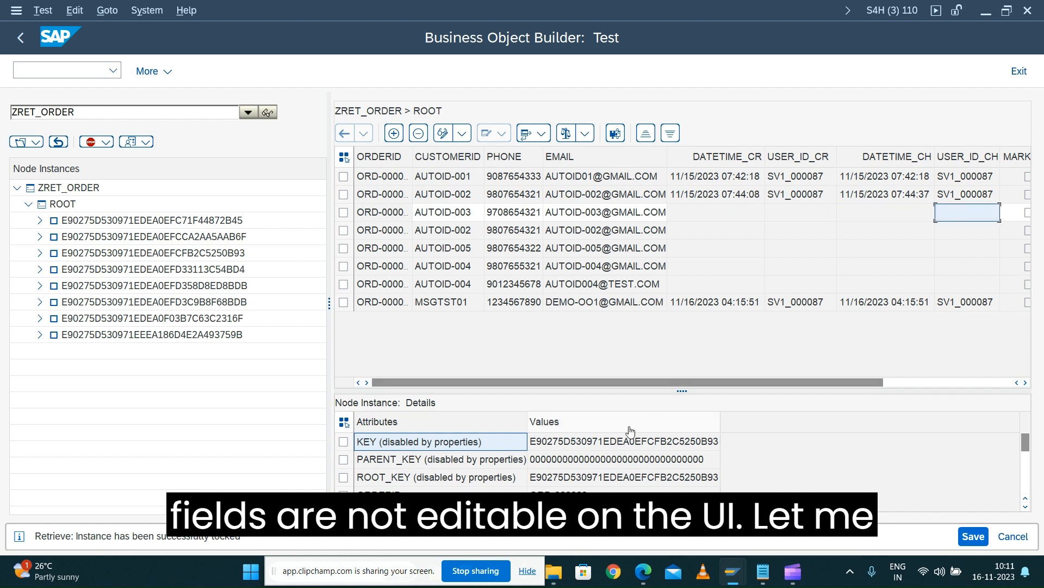
- Enlarge the instance details and check which attributes are editable, covering the customer, contact, administrative and LC_STATUS values
drag(677, 390, 653, 289)
click(576, 416)
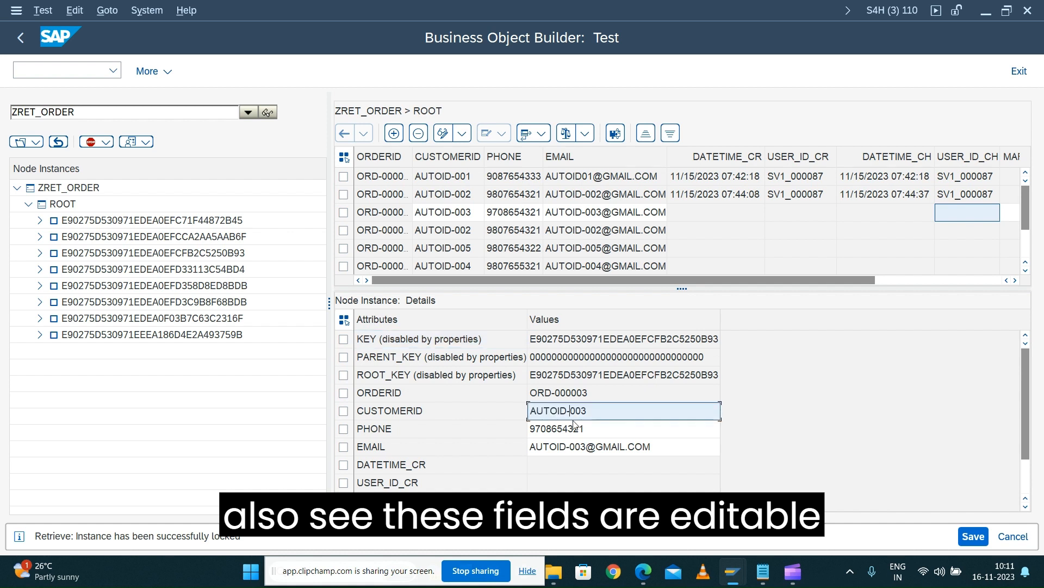
click(575, 429)
click(575, 448)
click(574, 477)
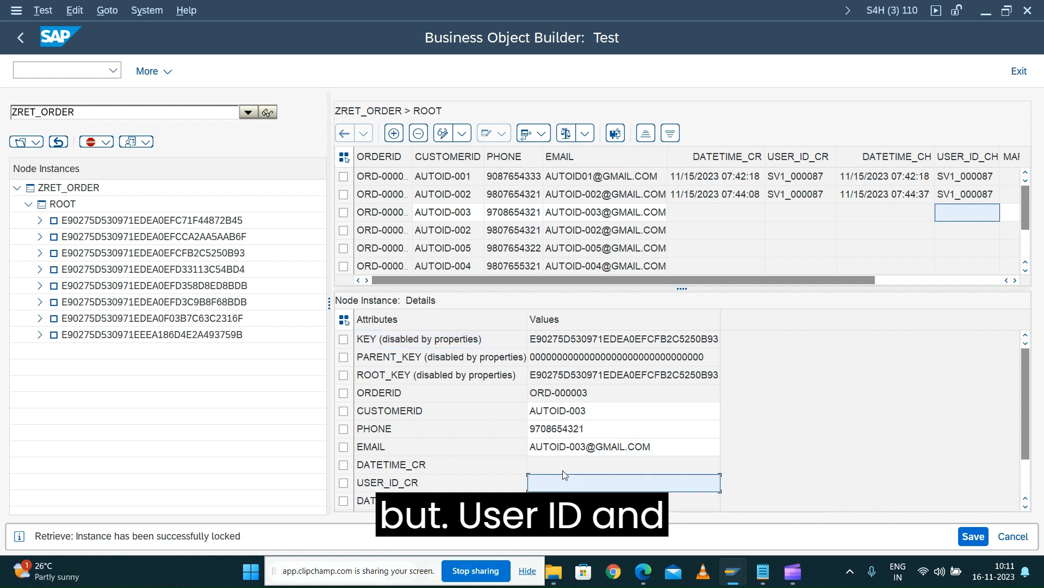
click(566, 465)
click(559, 486)
scroll(633, 477, down, 1)
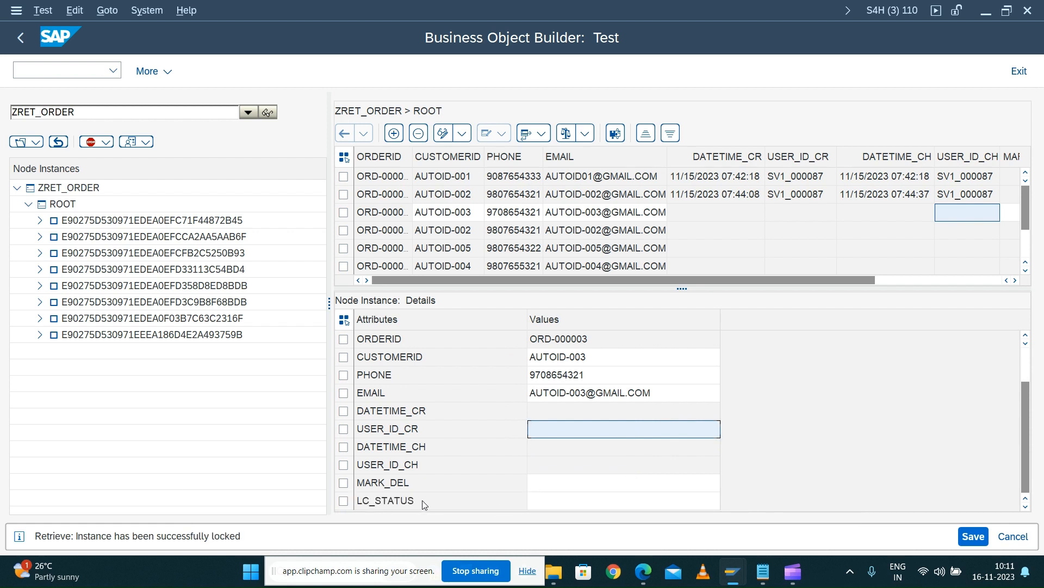
click(577, 501)
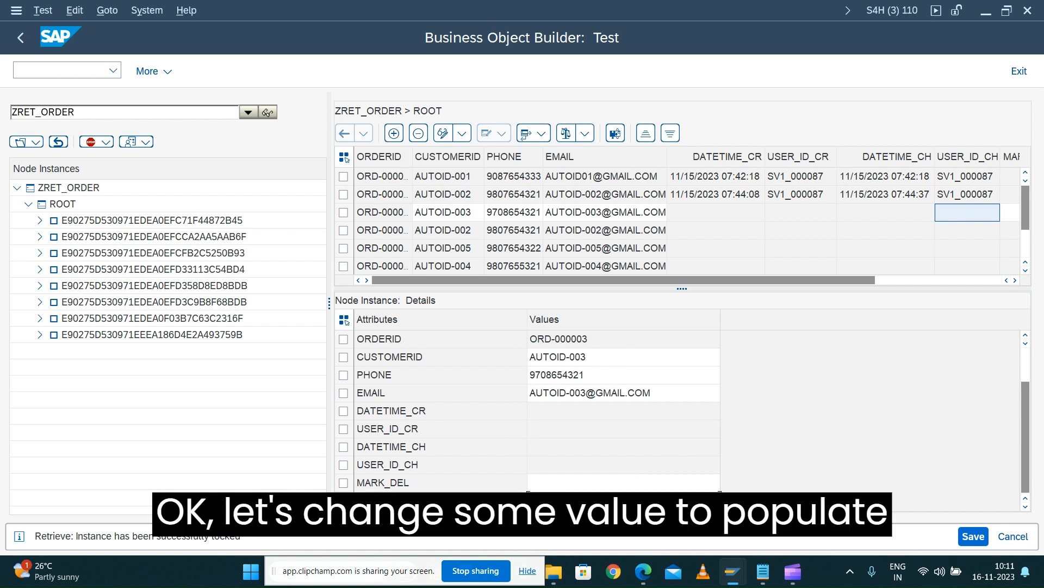
click(563, 434)
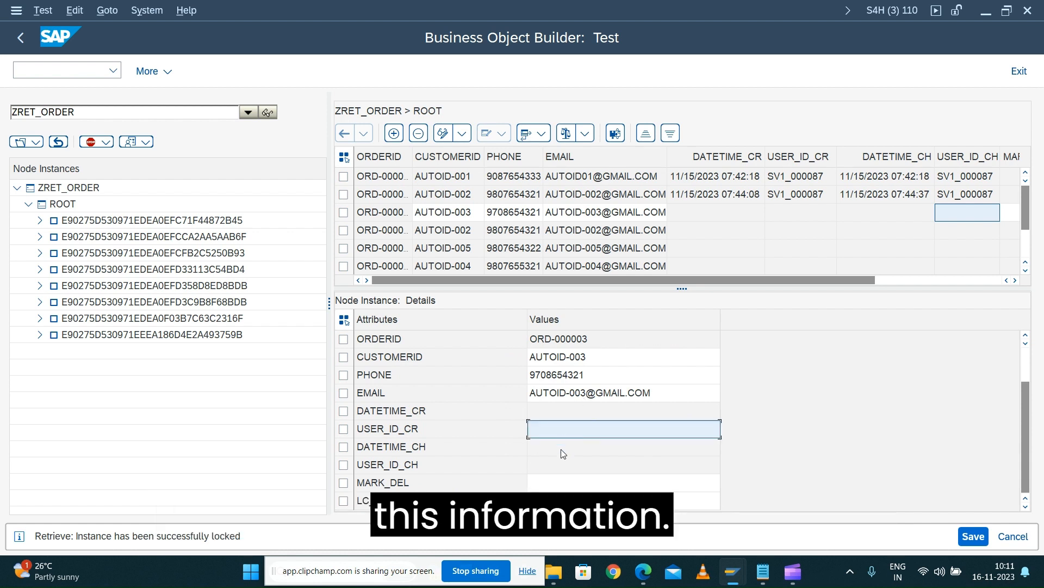
click(558, 465)
click(555, 501)
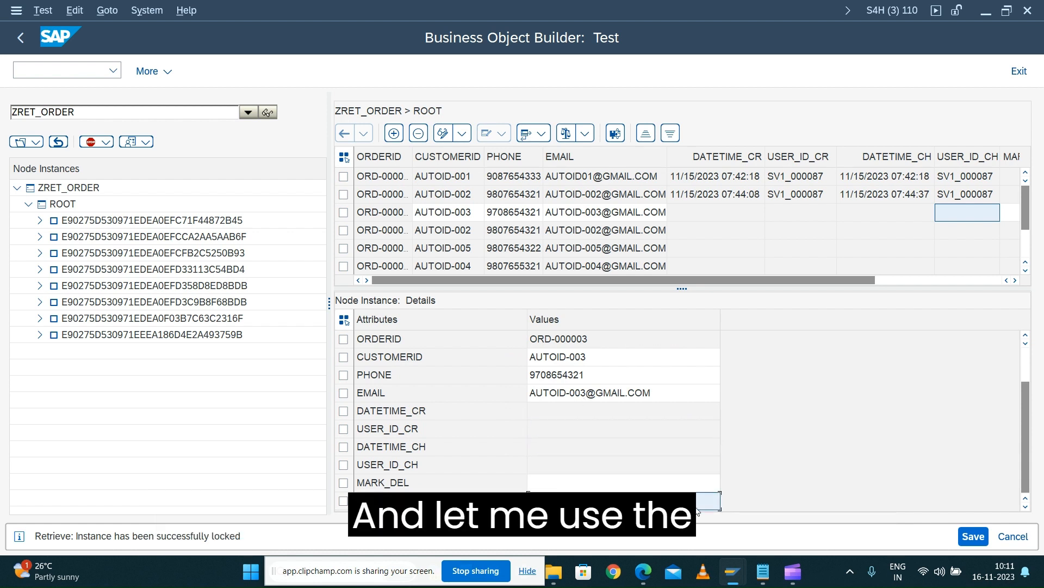
- Try to set the third order's LC_STATUS to N (New Order) from its value help, save, and check the administrative fields
click(916, 282)
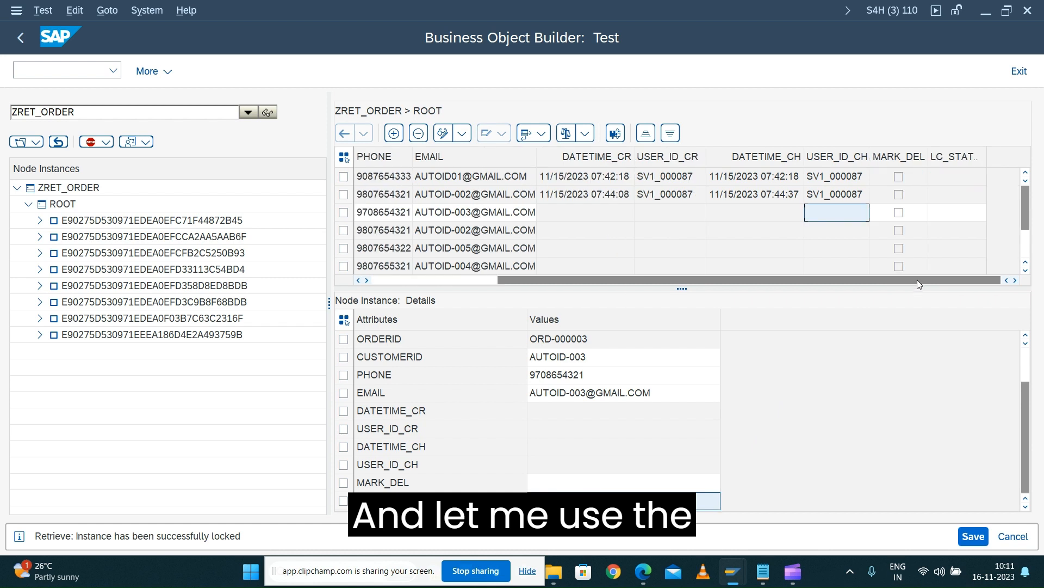
click(957, 213)
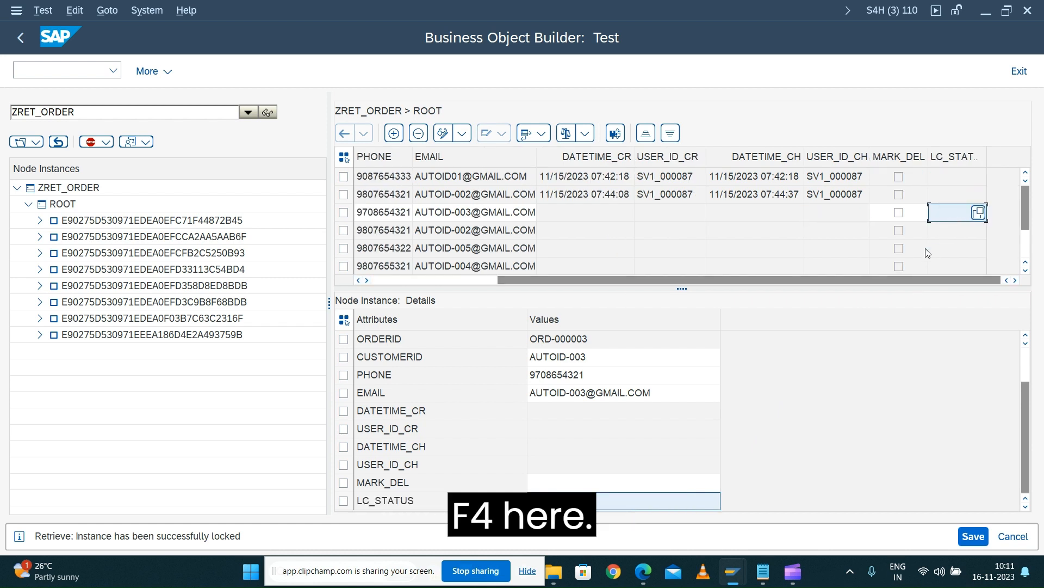
click(977, 213)
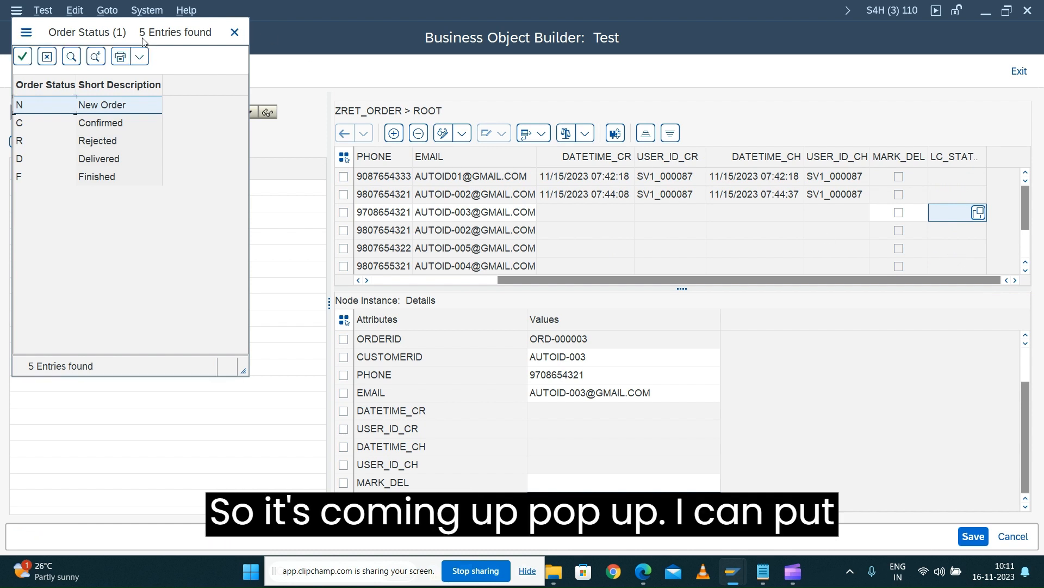
double_click(349, 163)
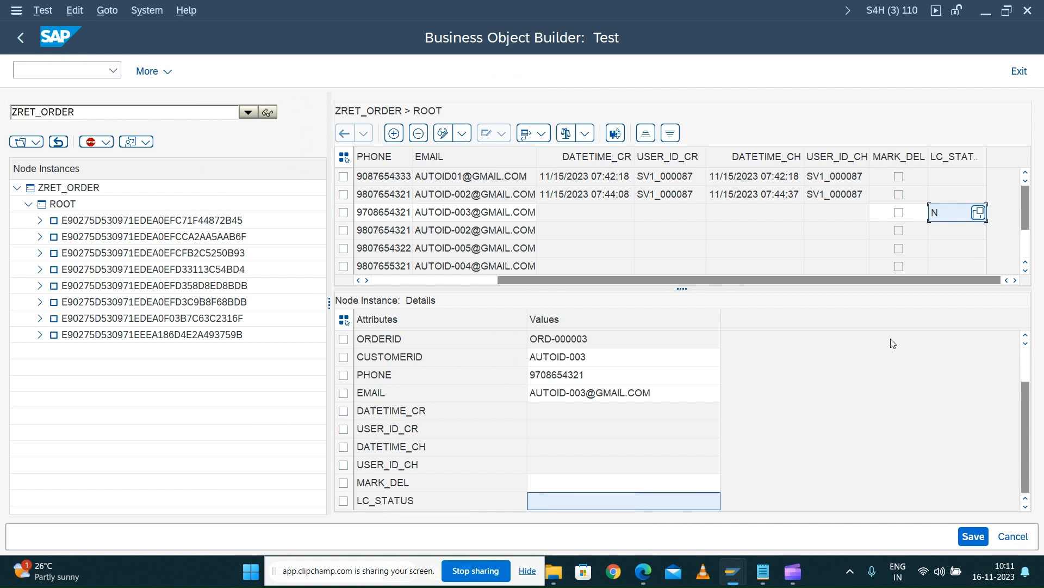
click(972, 536)
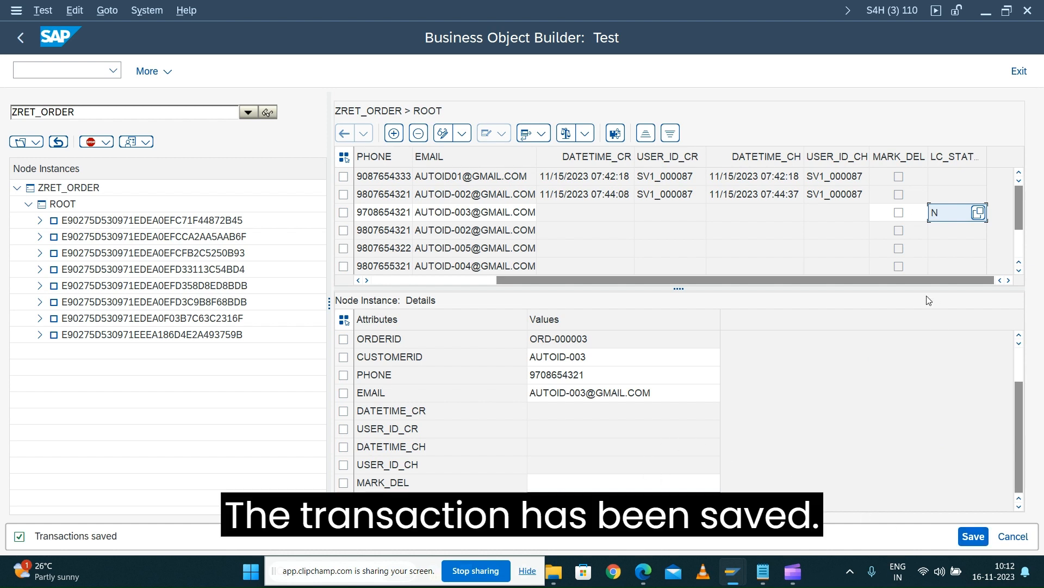
drag(472, 279, 347, 280)
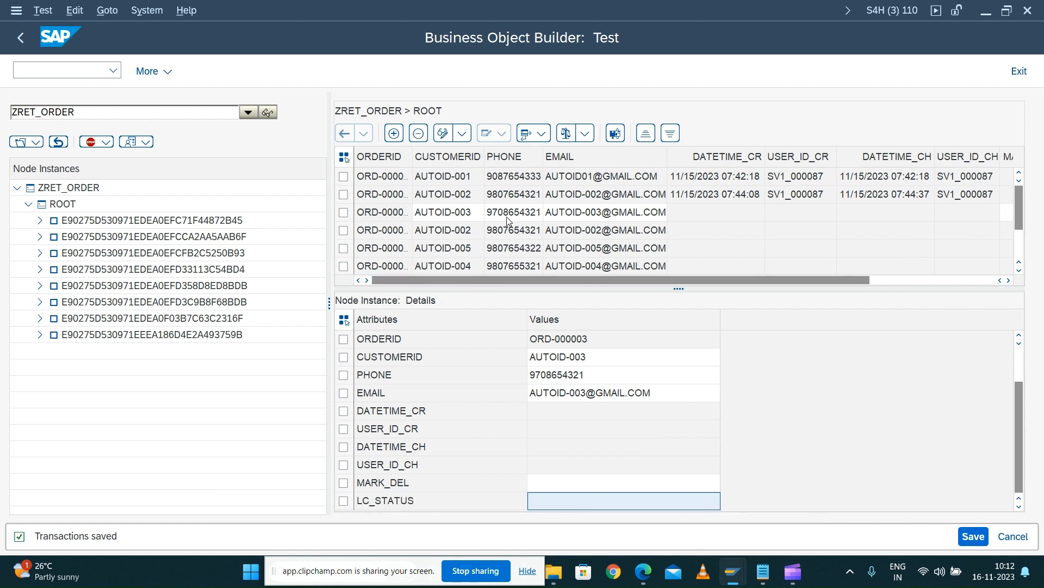
click(949, 218)
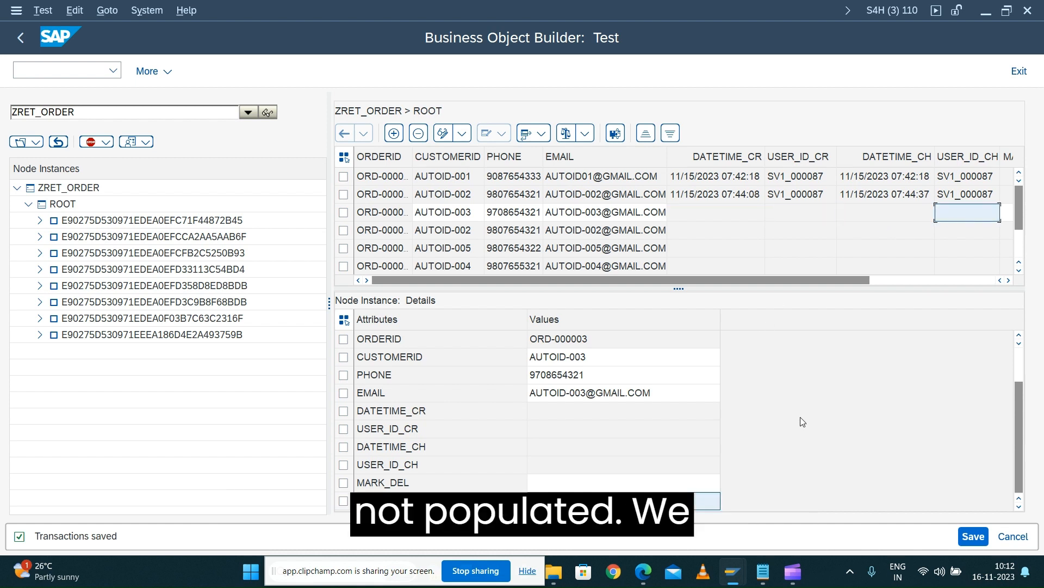
- Reselect the third order, change its phone number in the details to end in 5, and save the transaction
click(343, 213)
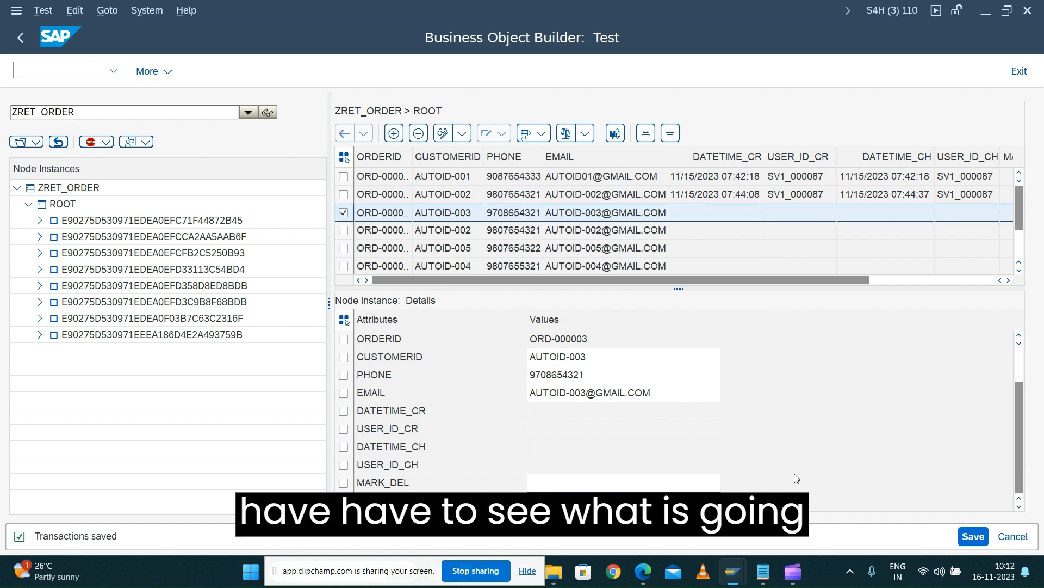
click(593, 428)
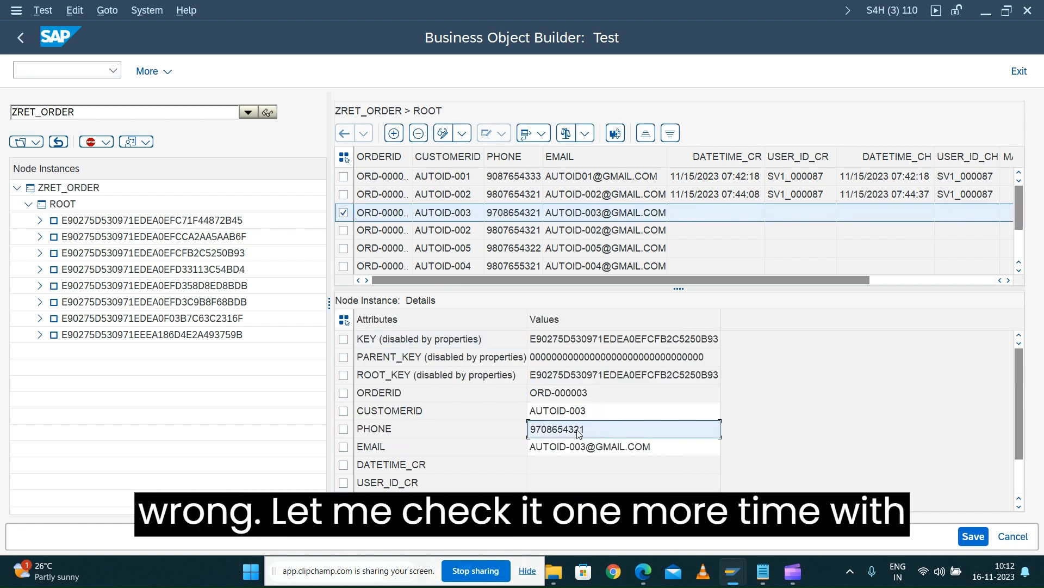
drag(577, 429, 594, 430)
text(5)
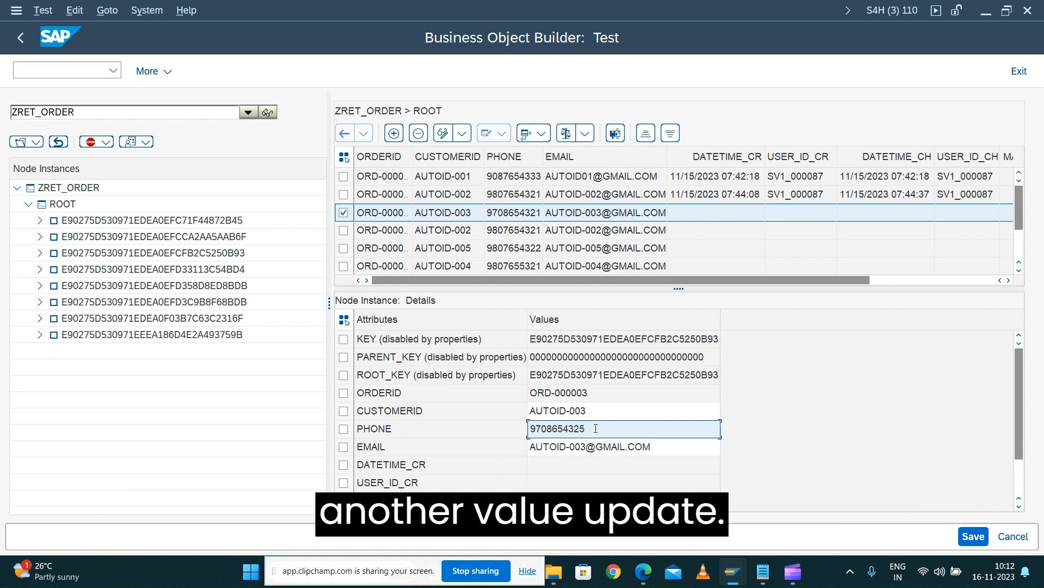
key(Return)
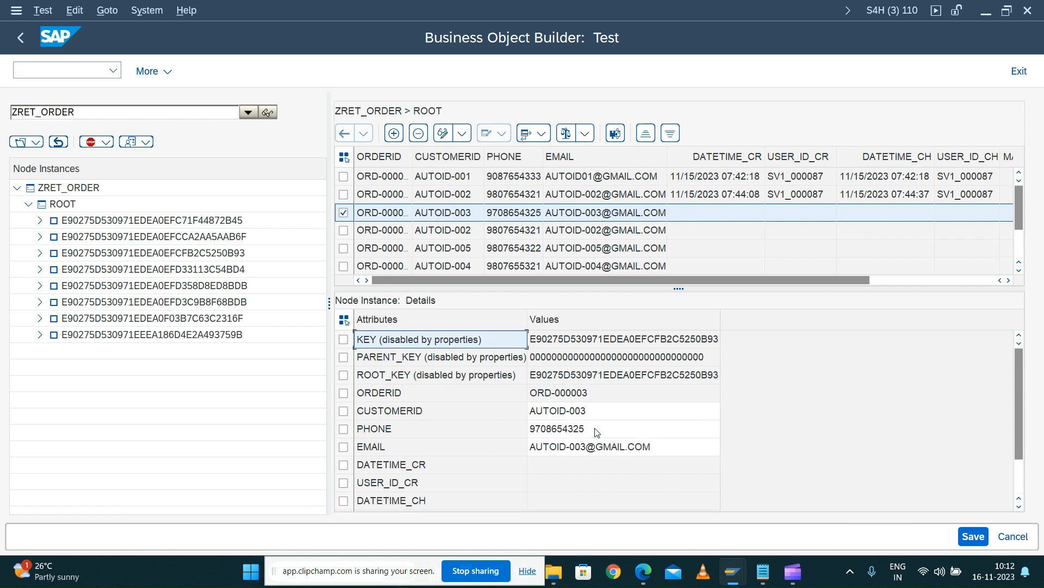
click(973, 536)
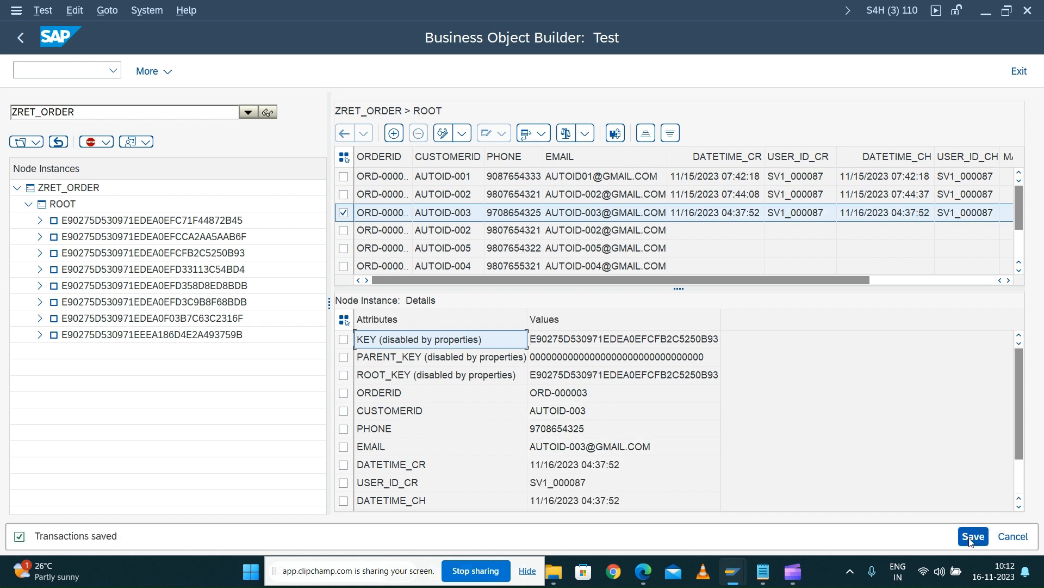
- Examine the third order's creation and change data and its LC_STATUS in both the list and the instance details
scroll(841, 414, down, 1)
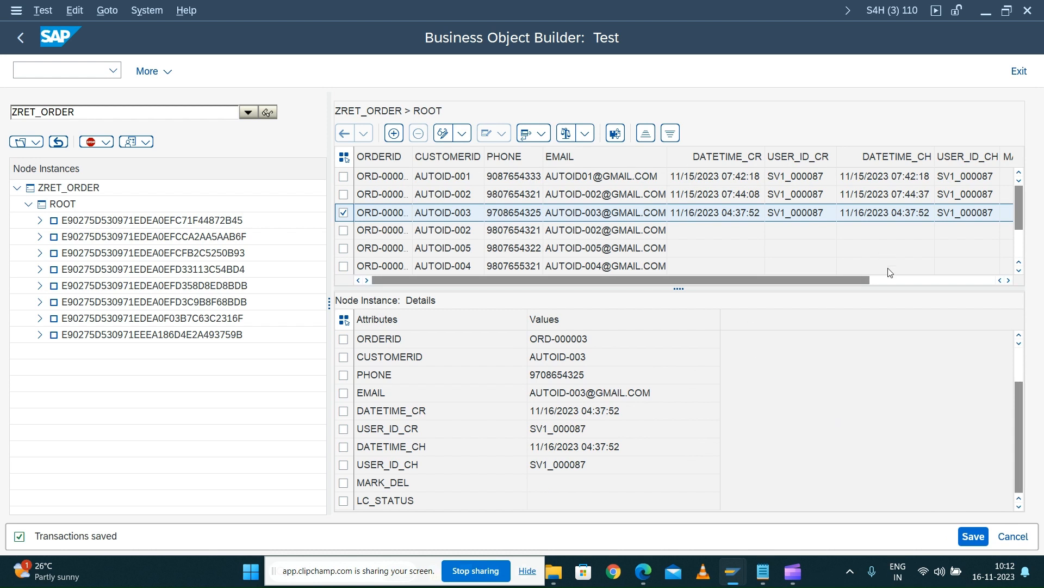
click(960, 280)
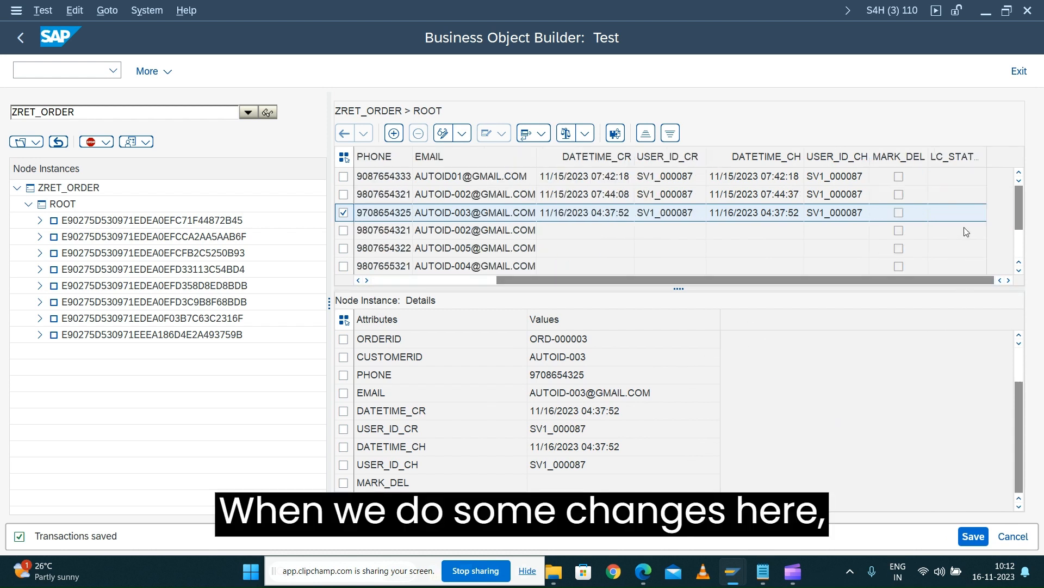
click(957, 212)
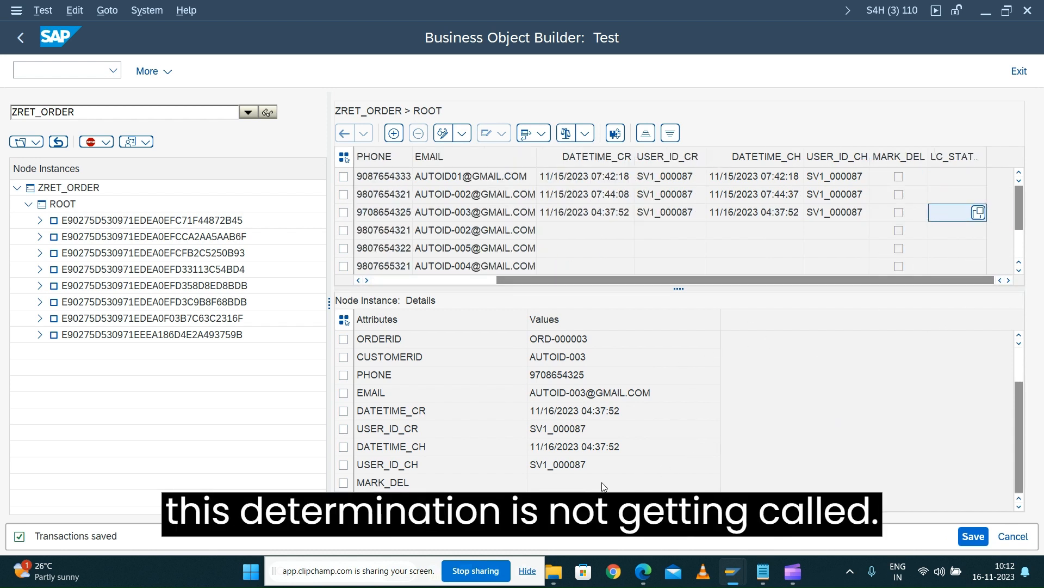
scroll(789, 510, up, 1)
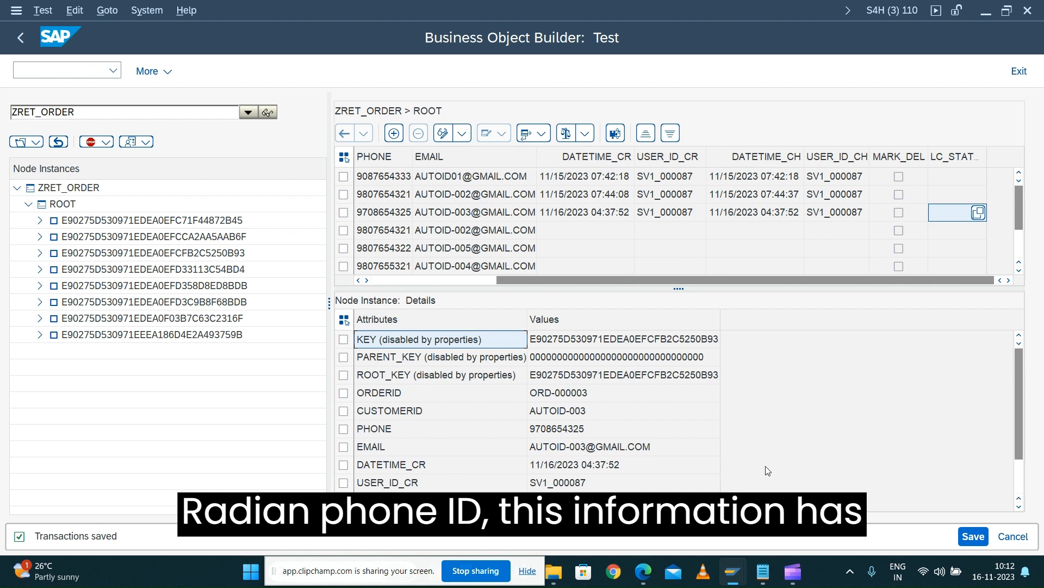
scroll(768, 470, down, 1)
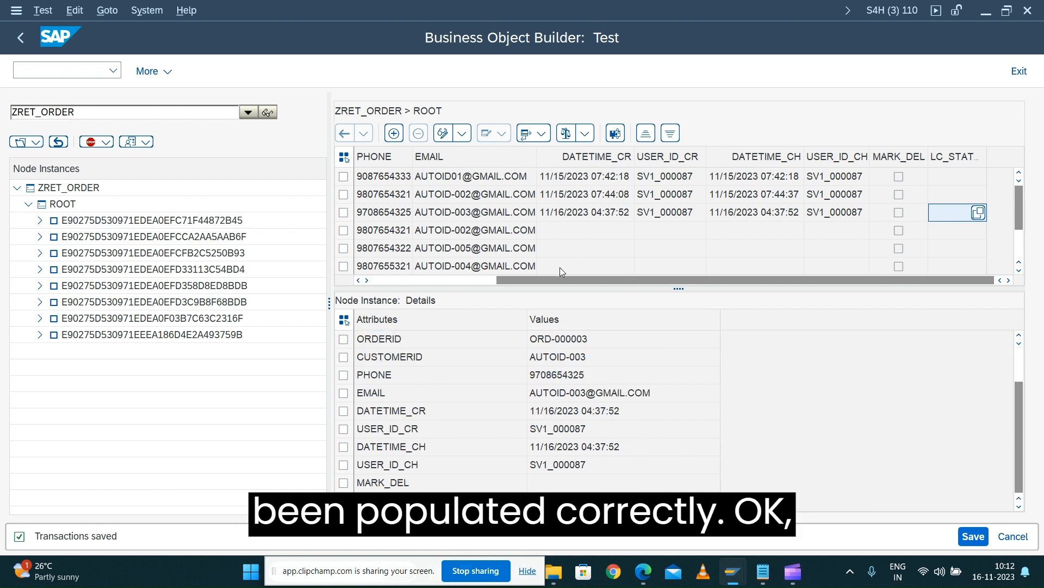
drag(550, 276, 420, 287)
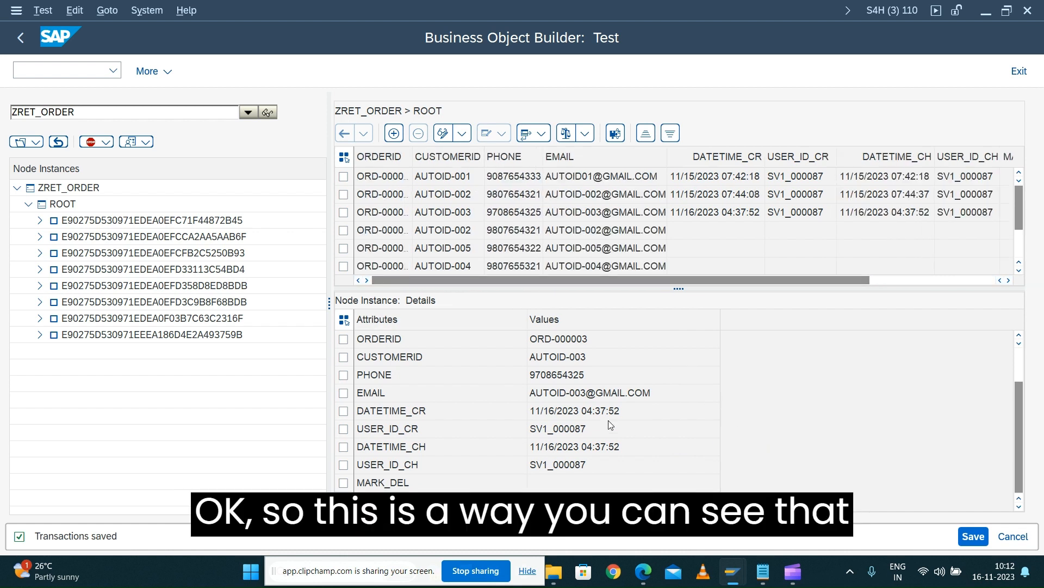
click(549, 415)
click(553, 432)
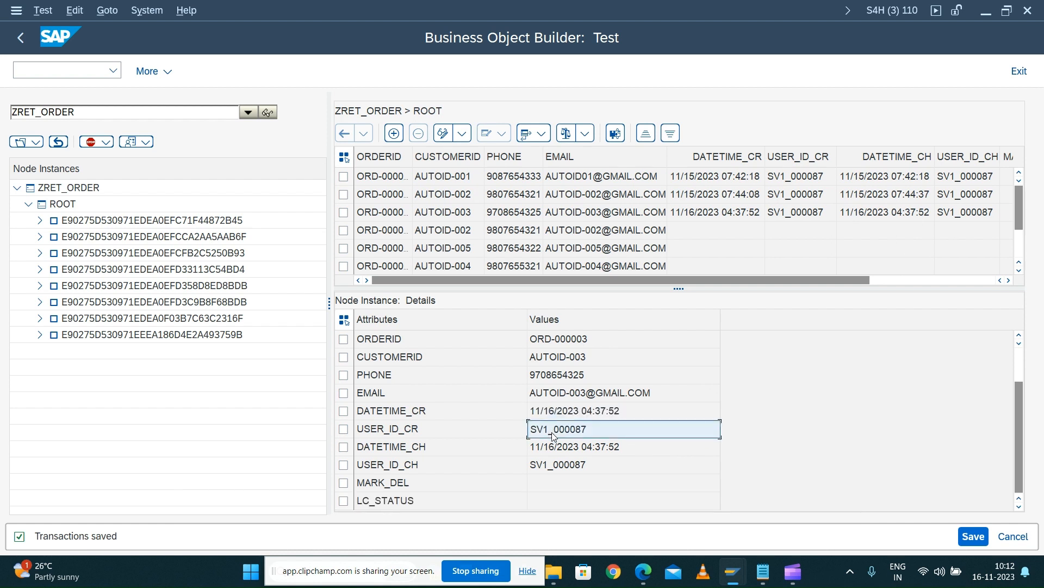